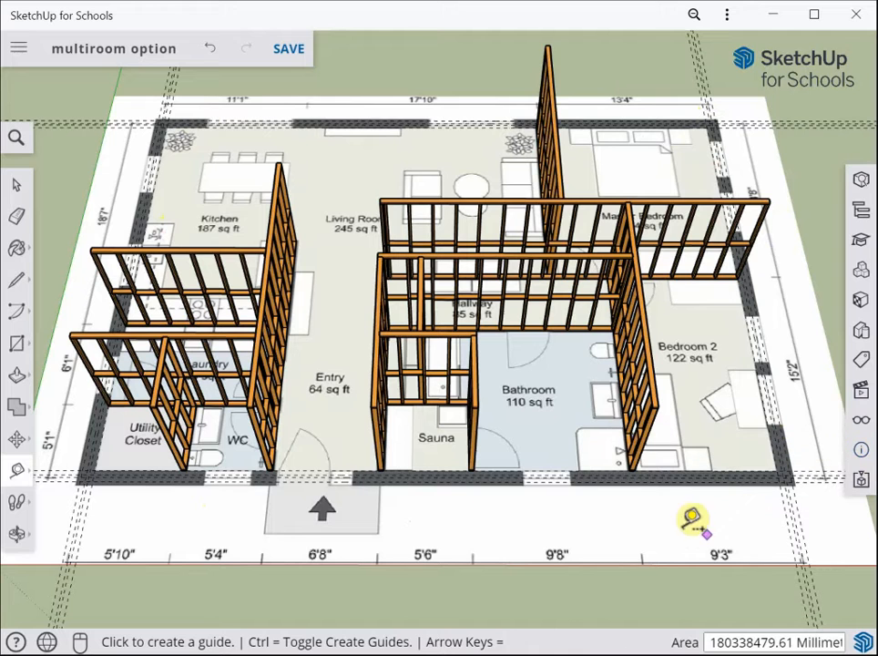
# Hide the floor plan image underneath the framed interior walls.
pyautogui.press('space')
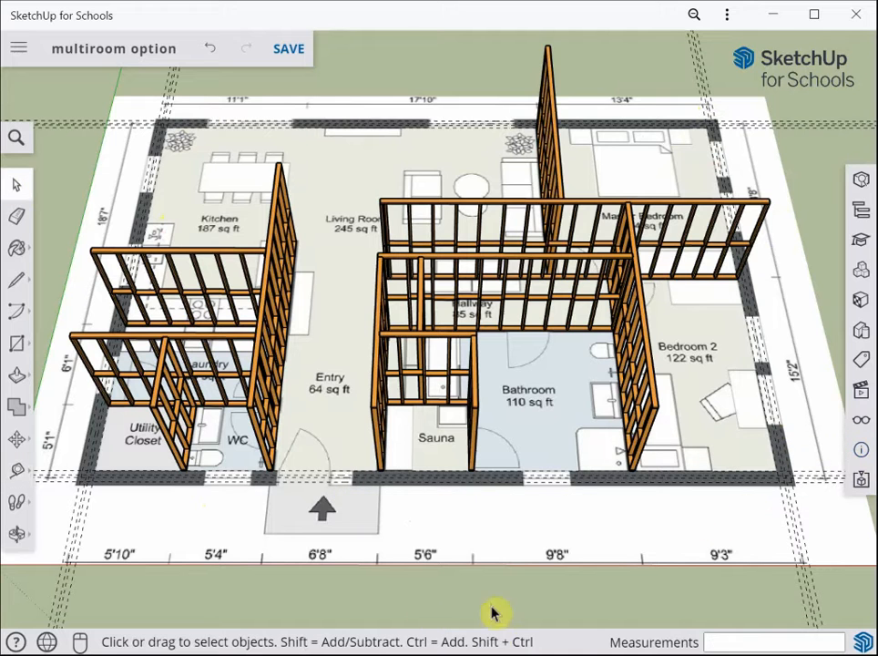
pyautogui.rightClick(475, 538)
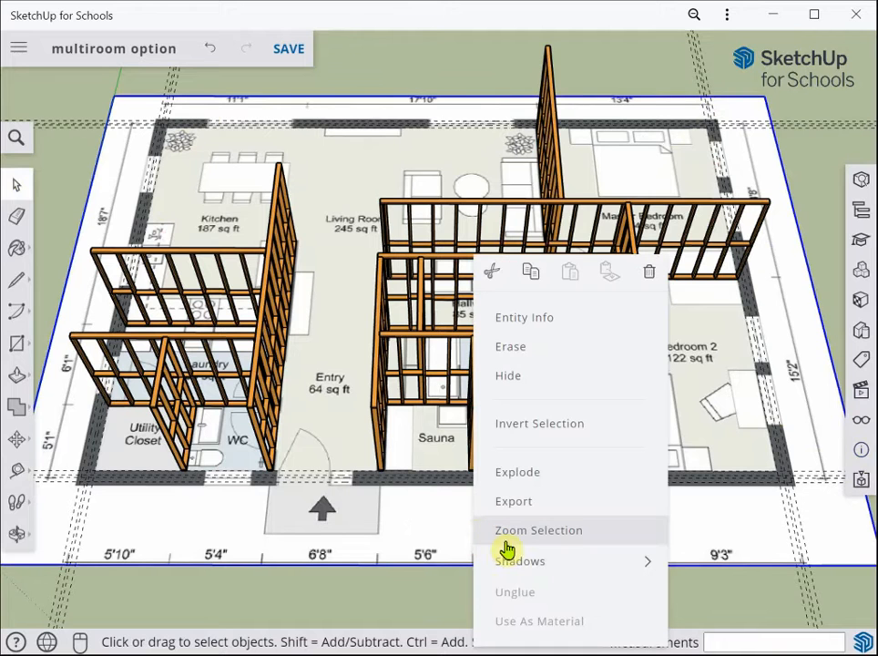
pyautogui.click(517, 378)
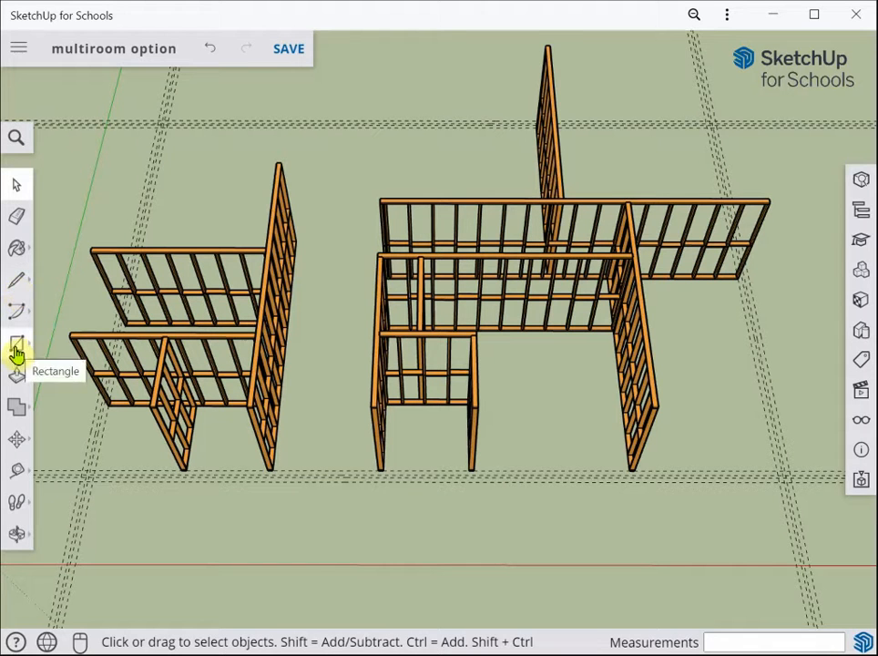
# Draw the front line of the inner perimeter between the innermost guide intersections, about 12563 mm long.
pyautogui.click(16, 279)
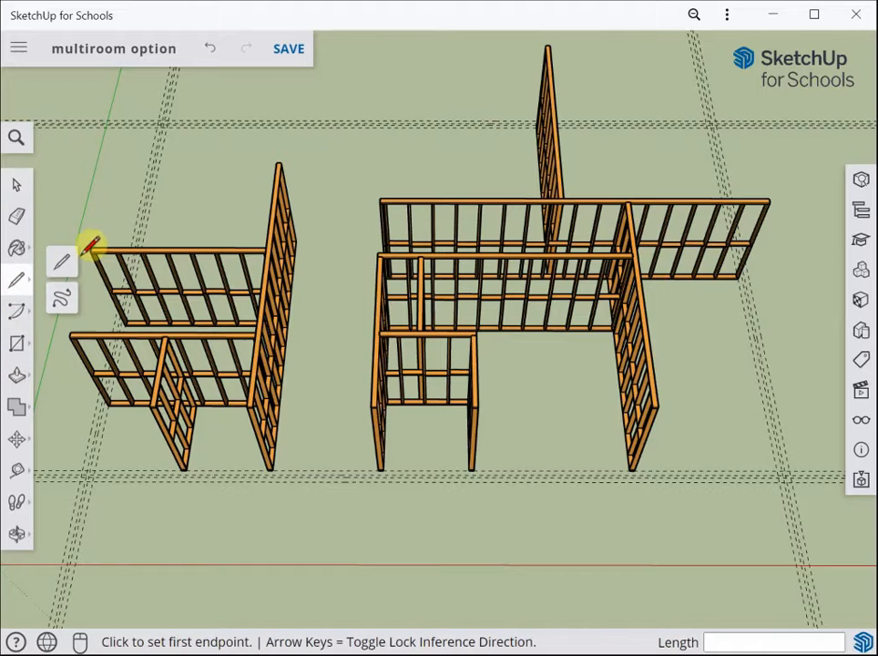
pyautogui.scroll(6, 84, 454)
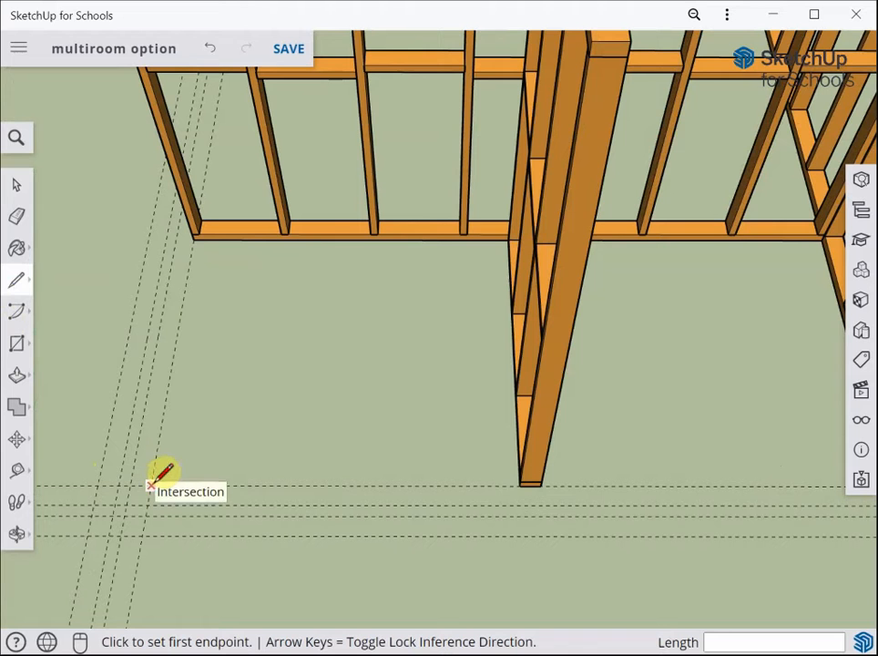
pyautogui.click(151, 485)
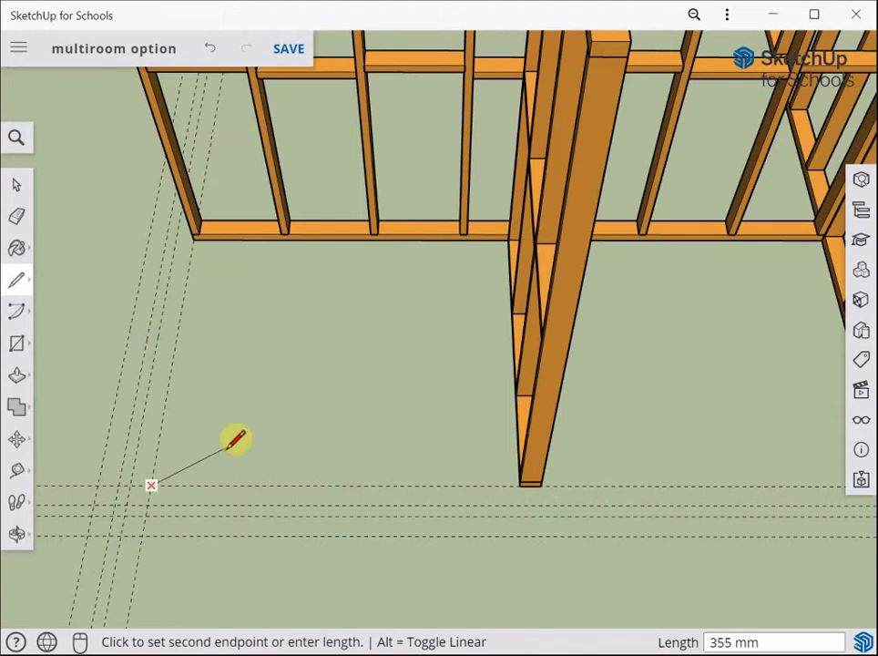
pyautogui.scroll(-10, 234, 441)
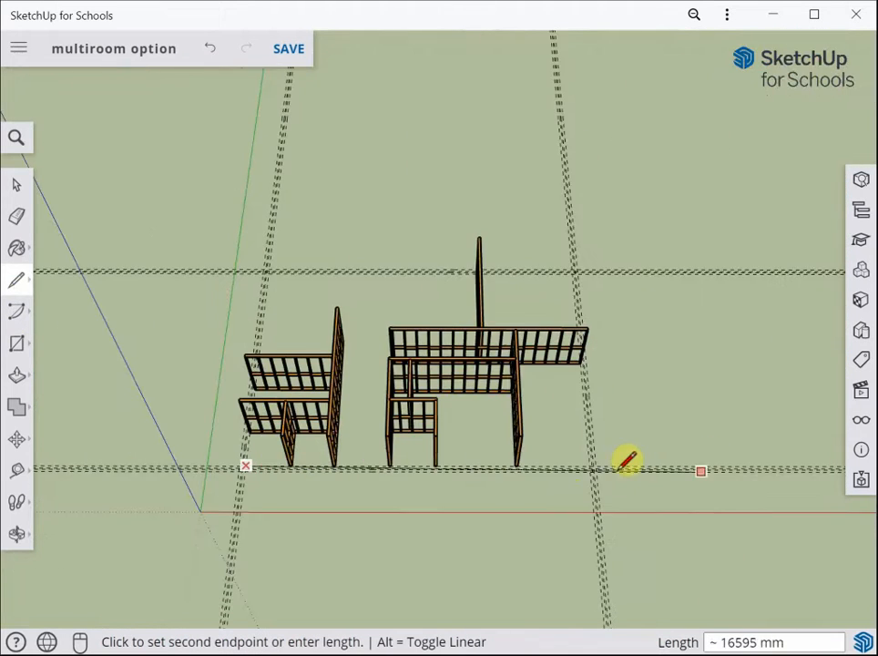
pyautogui.scroll(8, 606, 455)
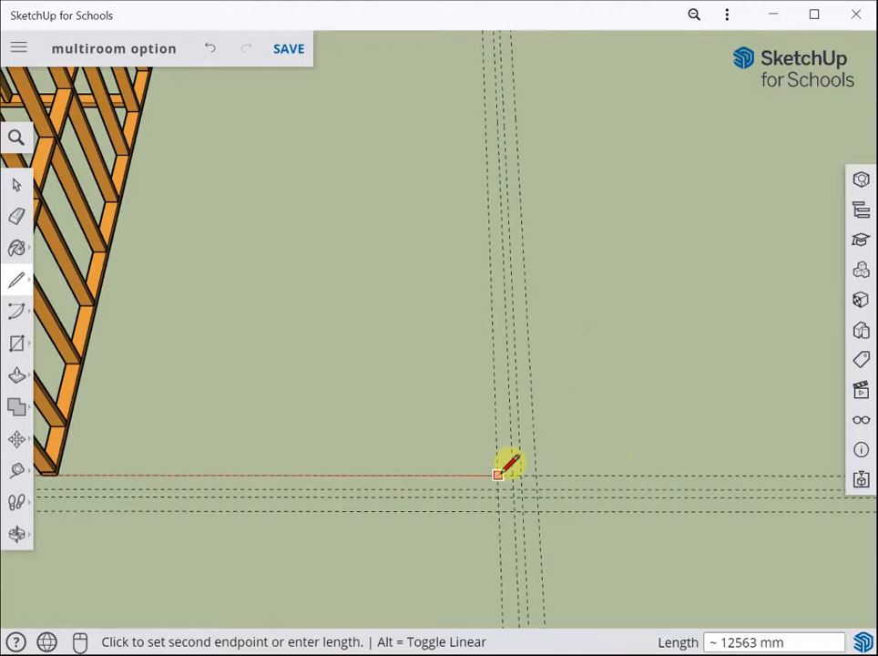
pyautogui.click(497, 474)
# Continue the perimeter along the innermost guide on the bedroom side to the back corner intersection, about 8775 mm.
pyautogui.scroll(4, 478, 356)
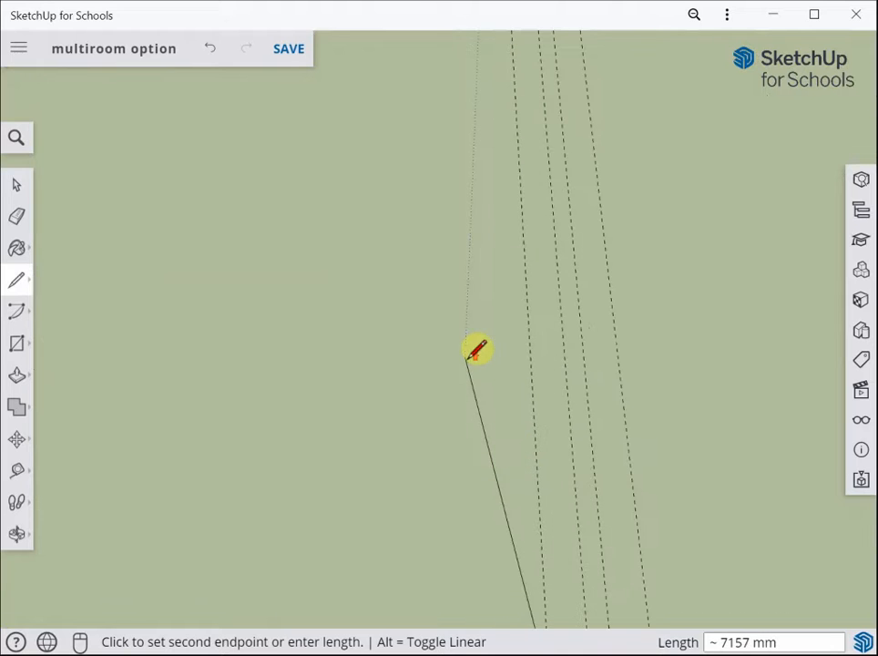
pyautogui.scroll(-6, 486, 364)
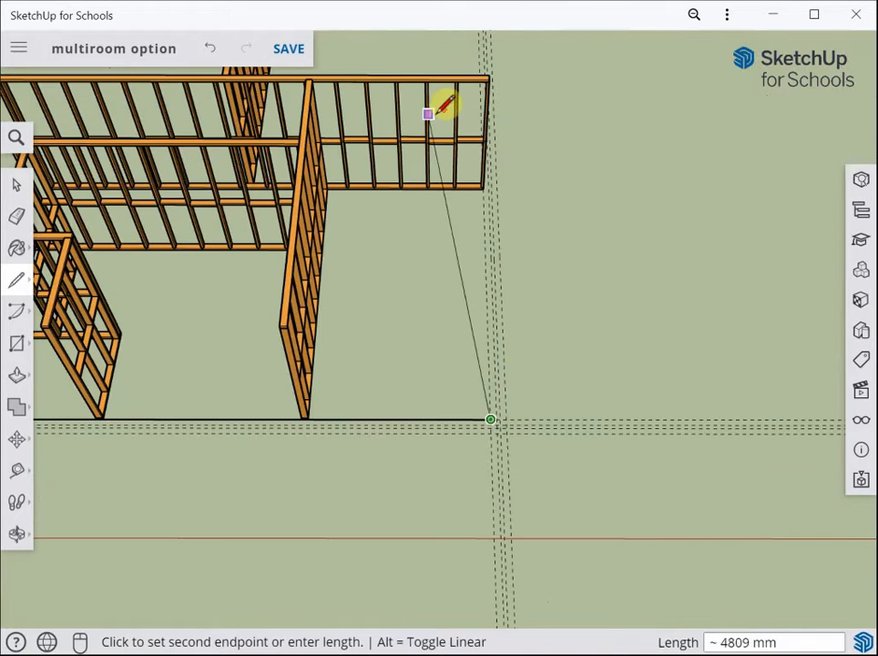
pyautogui.scroll(-2, 447, 104)
pyautogui.scroll(-2, 455, 73)
pyautogui.scroll(6, 463, 58)
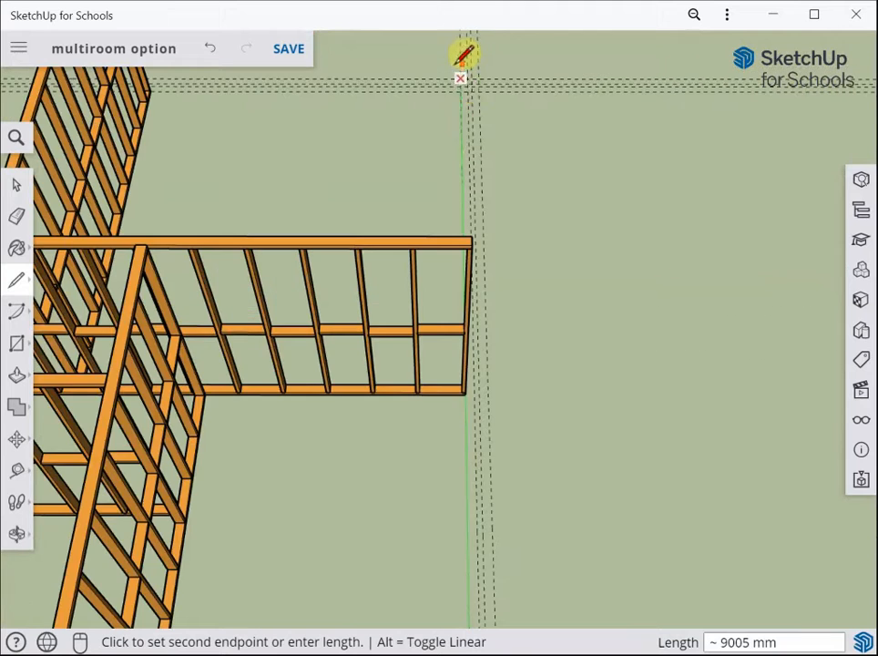
pyautogui.scroll(3, 469, 78)
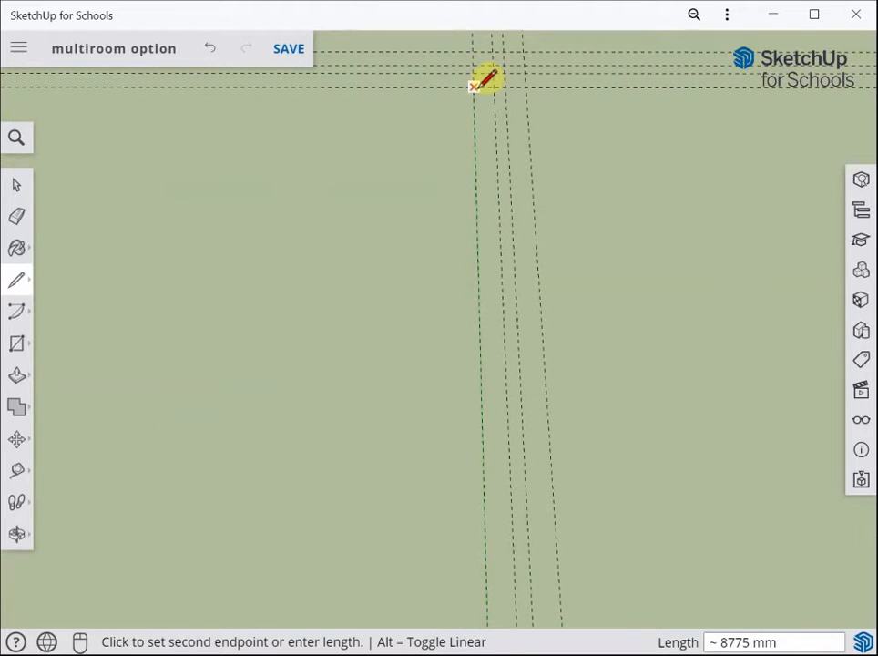
pyautogui.click(474, 84)
# Draw the back perimeter line along the innermost guide to the back corner intersection on the kitchen side.
pyautogui.scroll(-6, 410, 154)
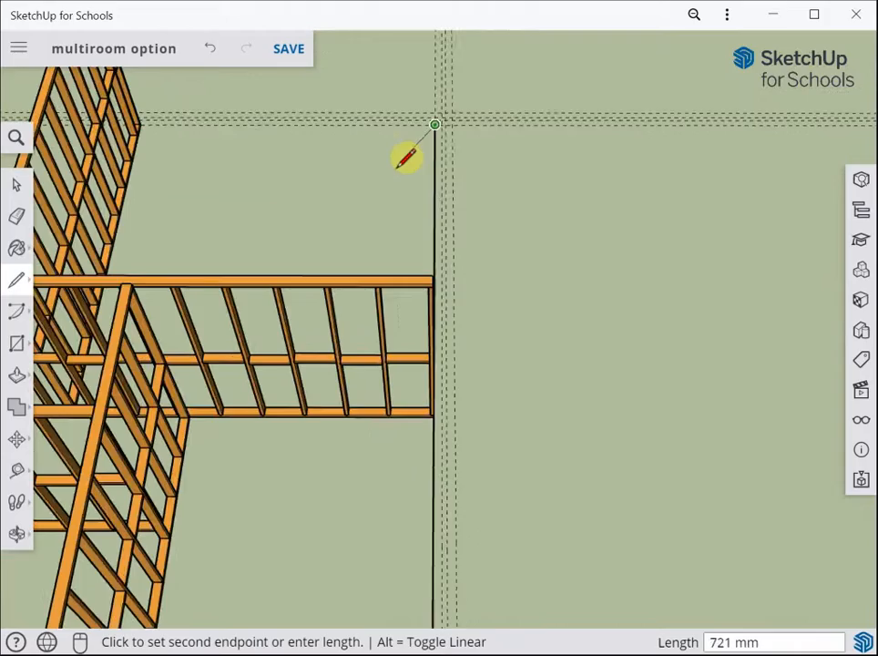
pyautogui.scroll(-3, 354, 164)
pyautogui.scroll(10, 89, 146)
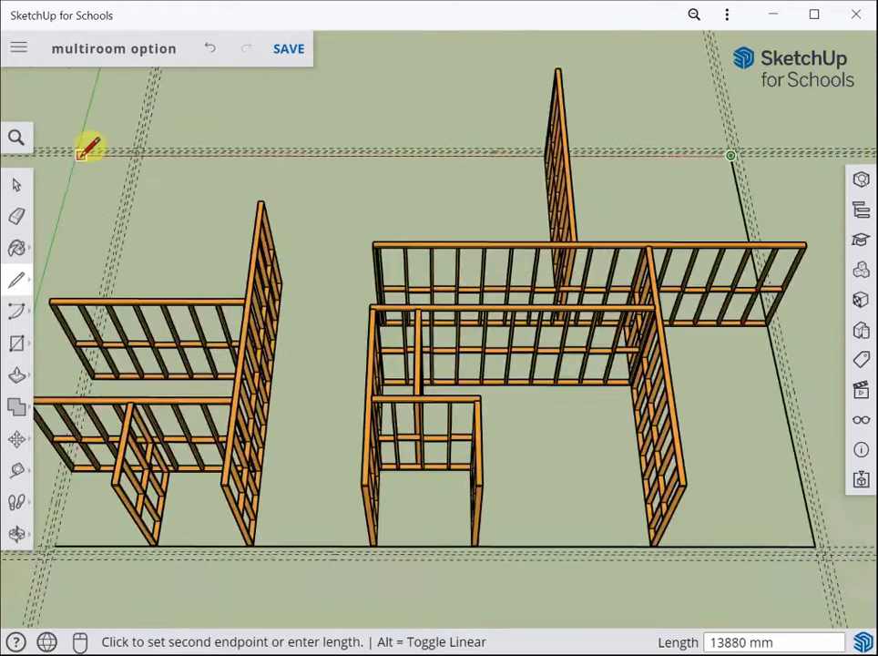
pyautogui.scroll(2, 262, 139)
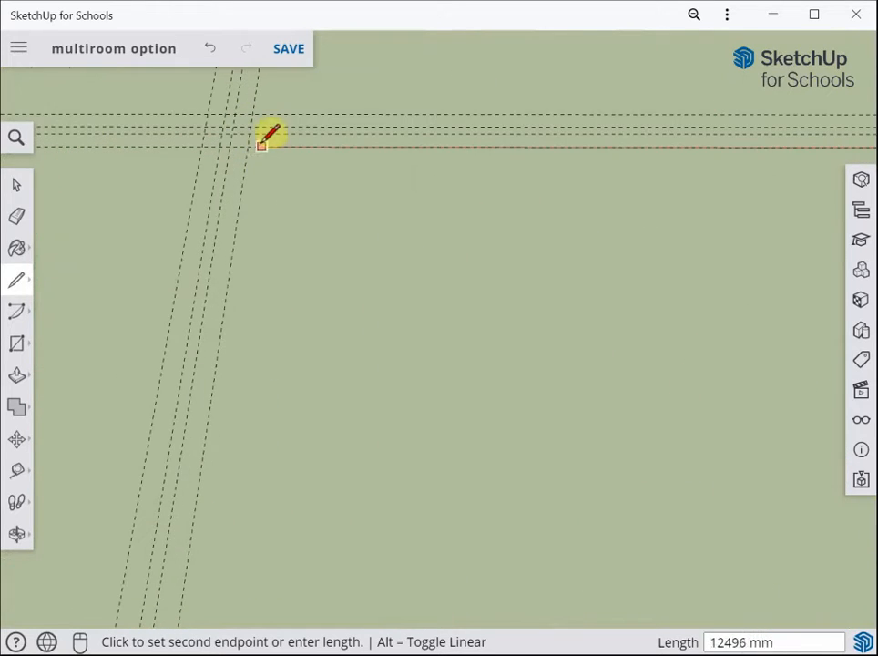
# Close the inner perimeter with a line of about 8775 mm back to its starting corner near the utility closet.
pyautogui.scroll(-6, 257, 211)
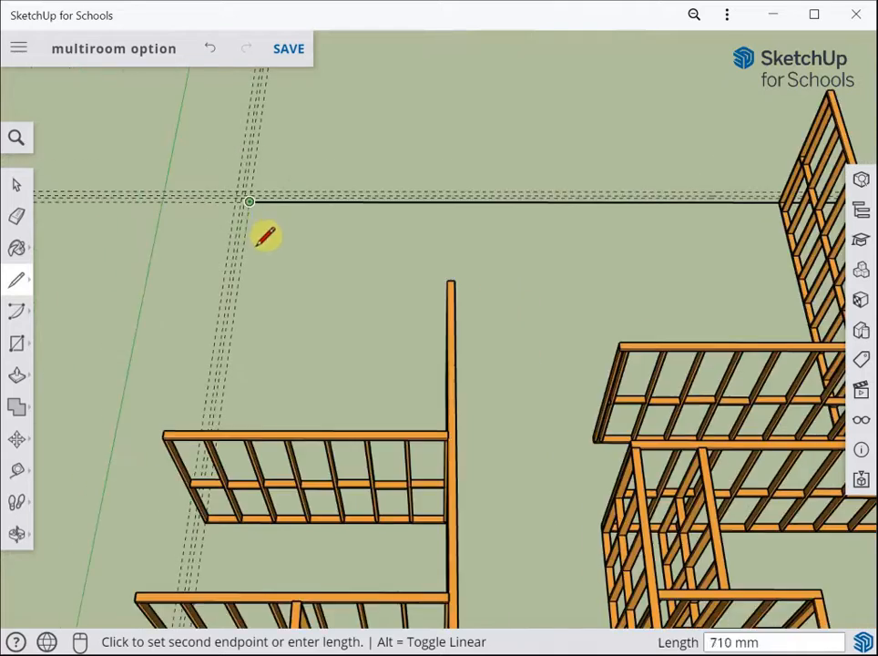
pyautogui.scroll(-3, 241, 515)
pyautogui.scroll(8, 227, 534)
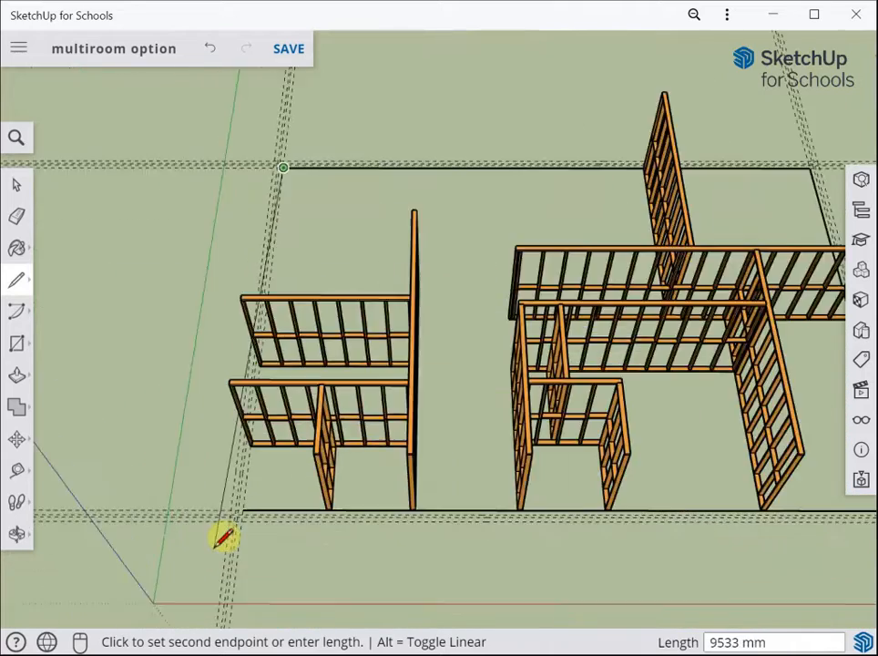
pyautogui.scroll(3, 337, 374)
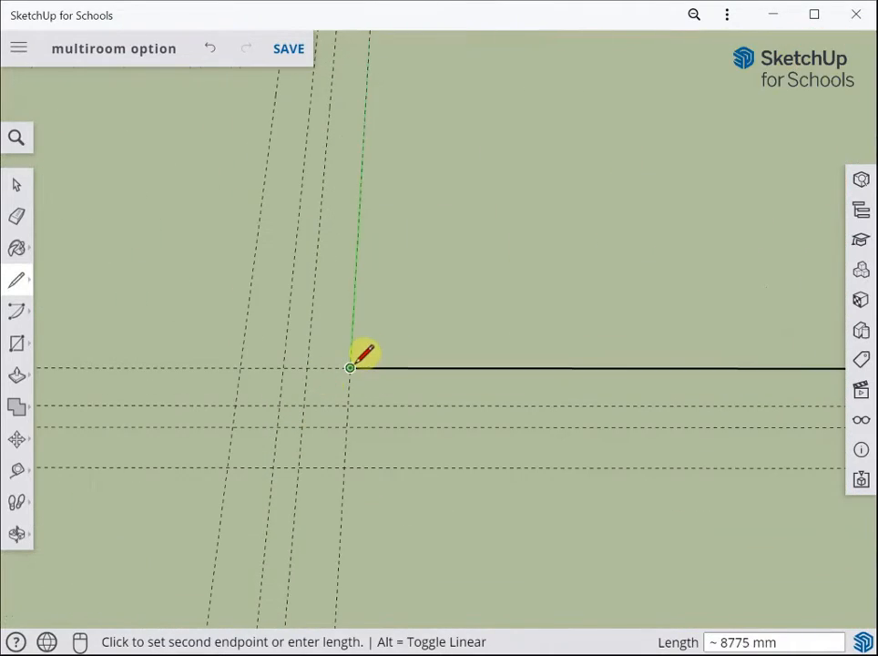
pyautogui.click(351, 367)
# Delete the face enclosed by the inner perimeter, keeping its outline edges.
pyautogui.scroll(-4, 329, 324)
pyautogui.scroll(-6, 354, 347)
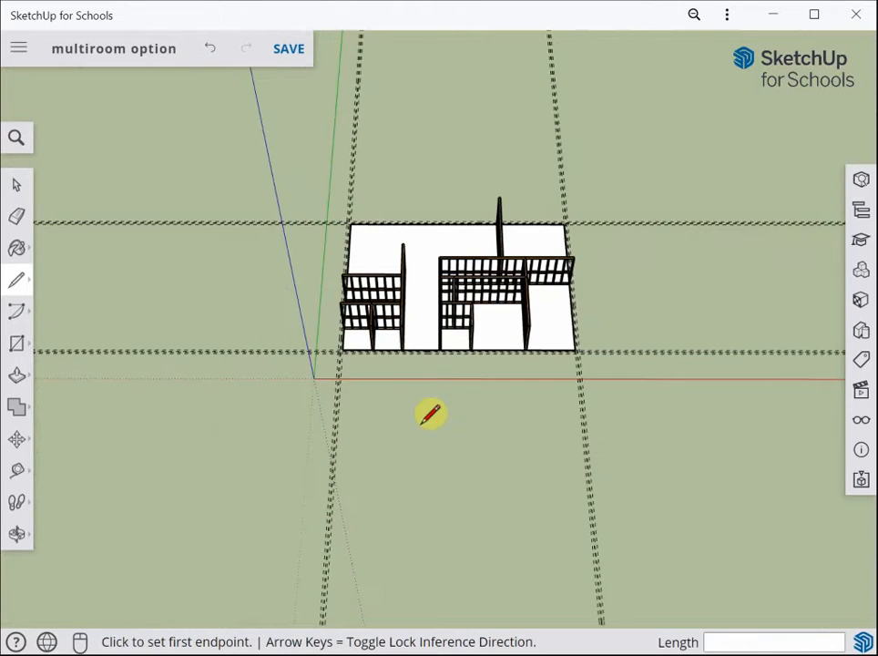
pyautogui.click(15, 188)
pyautogui.scroll(-4, 201, 304)
pyautogui.scroll(6, 413, 341)
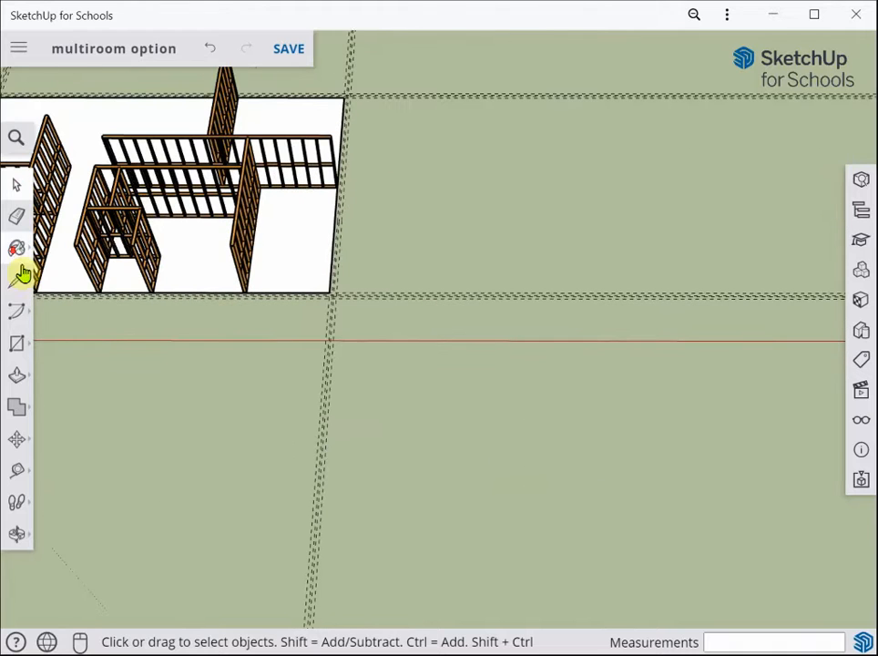
pyautogui.moveTo(141, 118); pyautogui.dragTo(430, 312, button='middle')
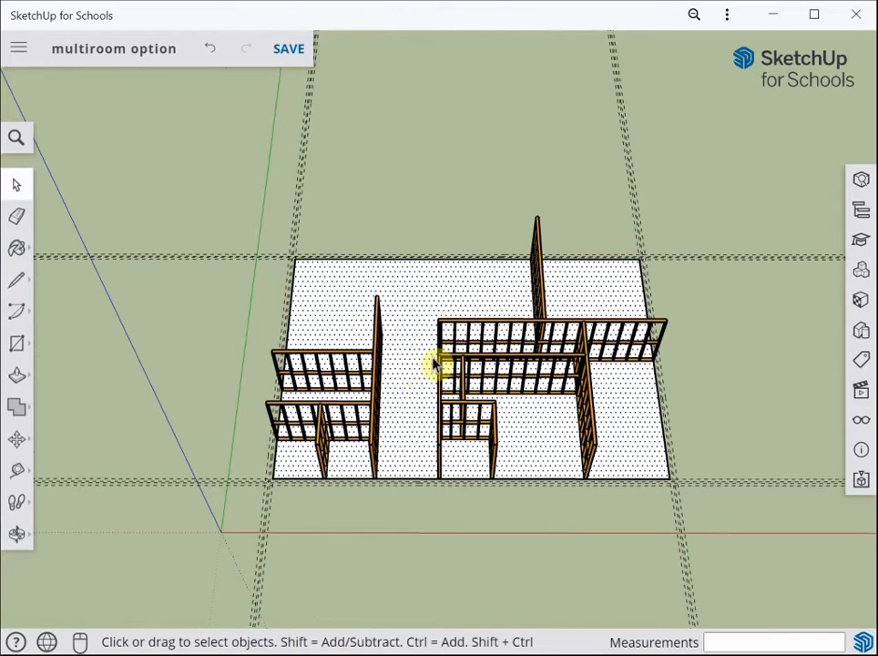
pyautogui.press('Delete')
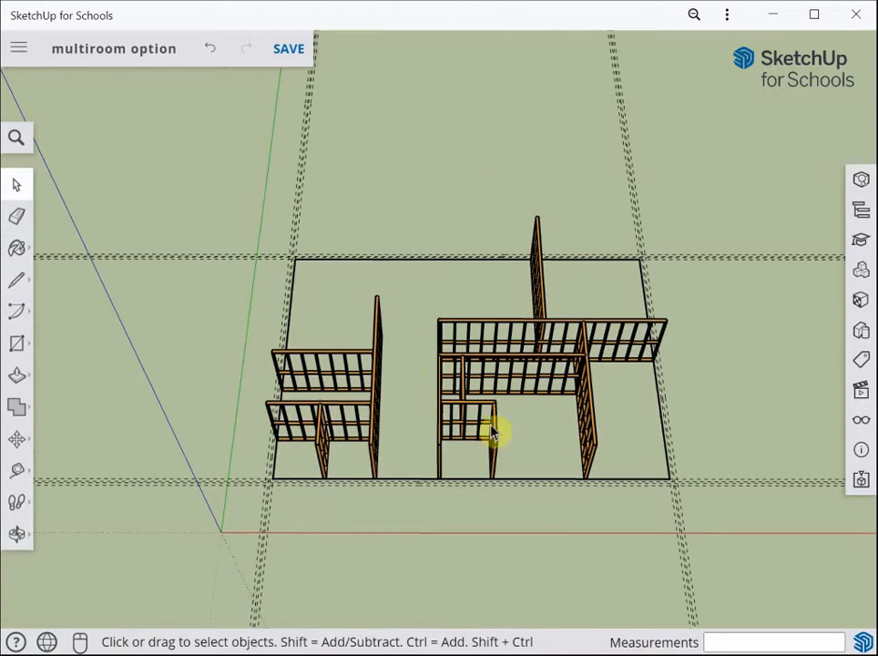
# Draw a rectangle of about 12743 by 8955 mm between opposite corner intersections of the second guides outside the inner perimeter.
pyautogui.scroll(5, 665, 530)
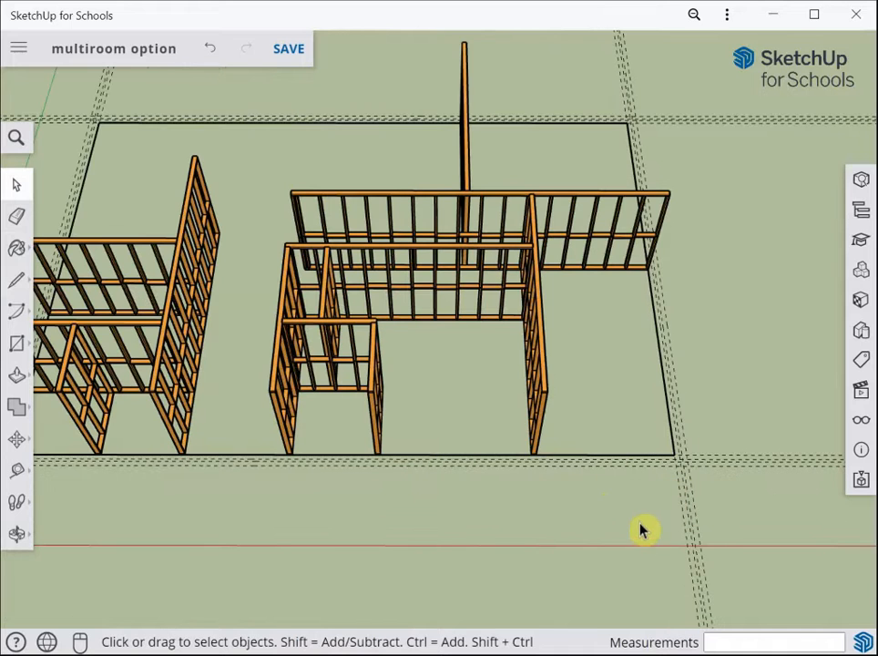
pyautogui.scroll(-5, 355, 476)
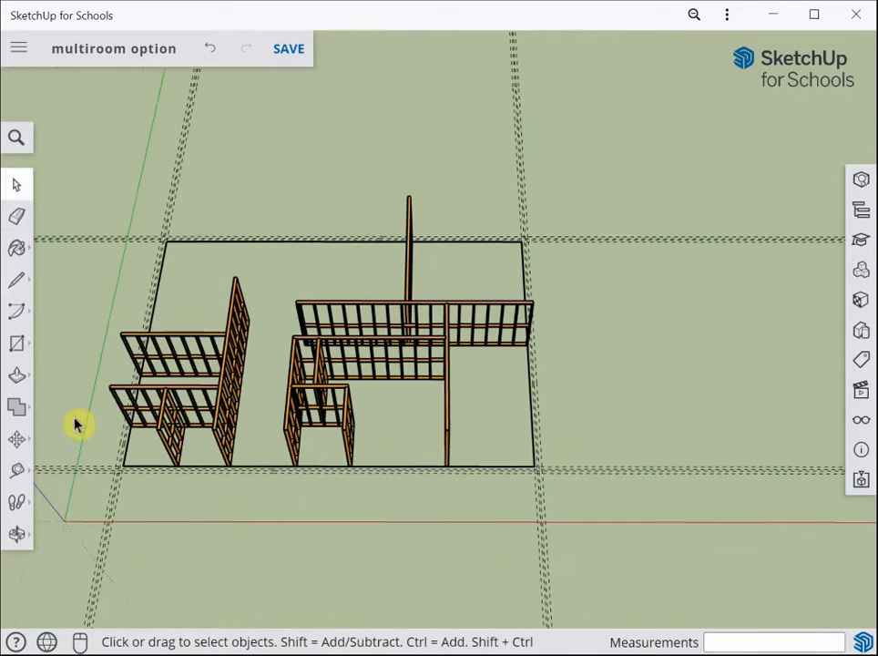
pyautogui.click(16, 350)
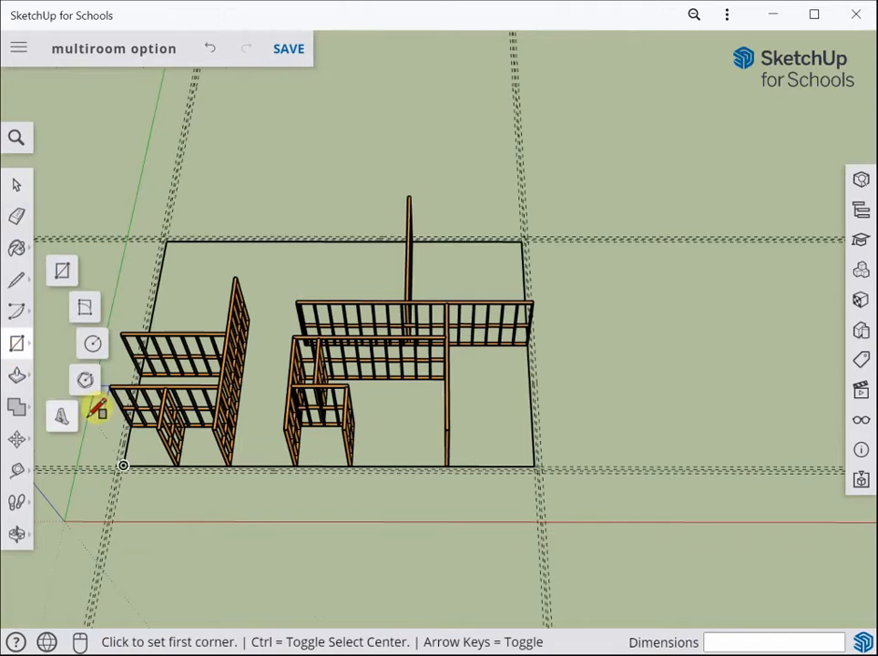
pyautogui.click(65, 276)
pyautogui.scroll(6, 121, 470)
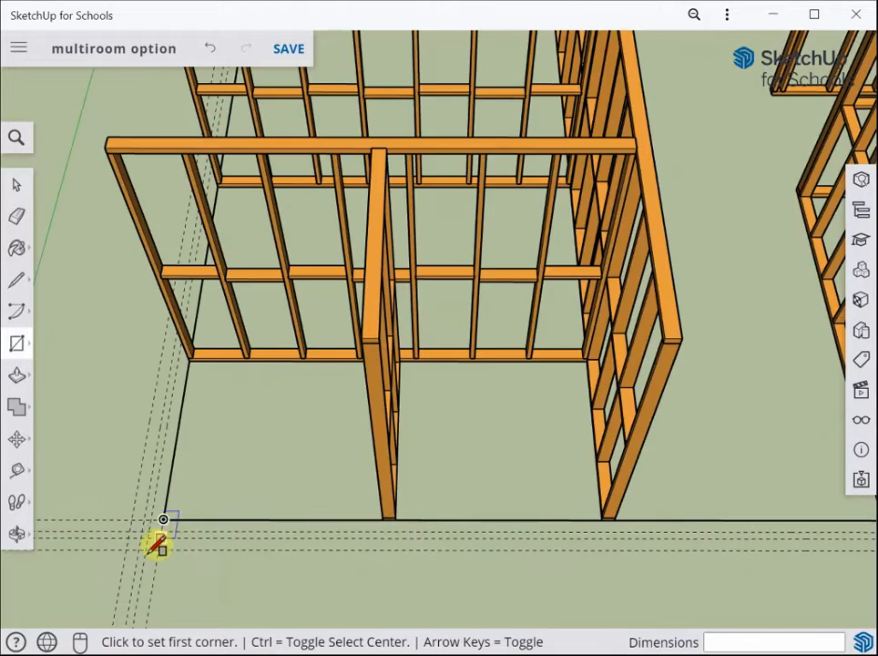
pyautogui.scroll(2, 161, 546)
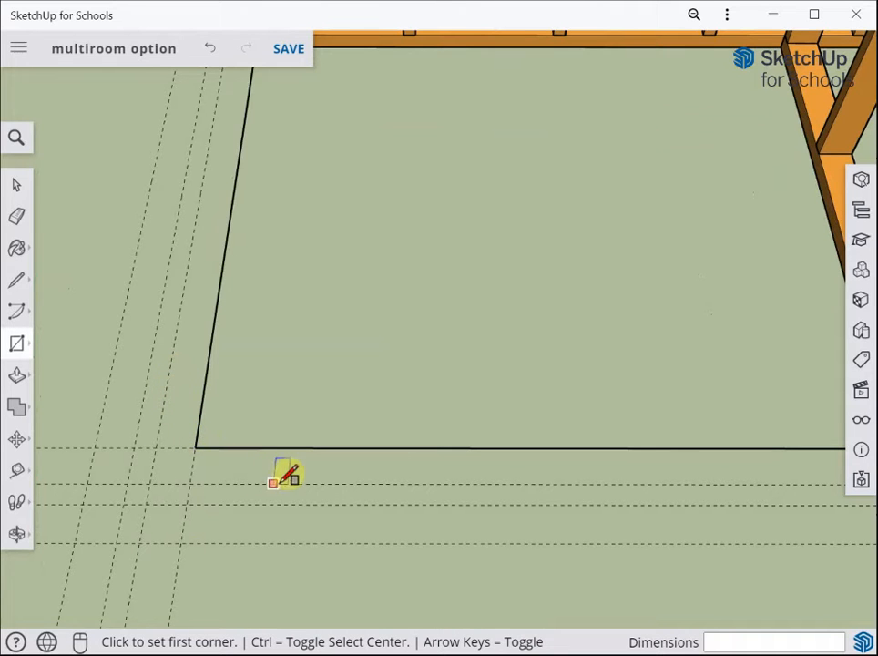
pyautogui.click(149, 483)
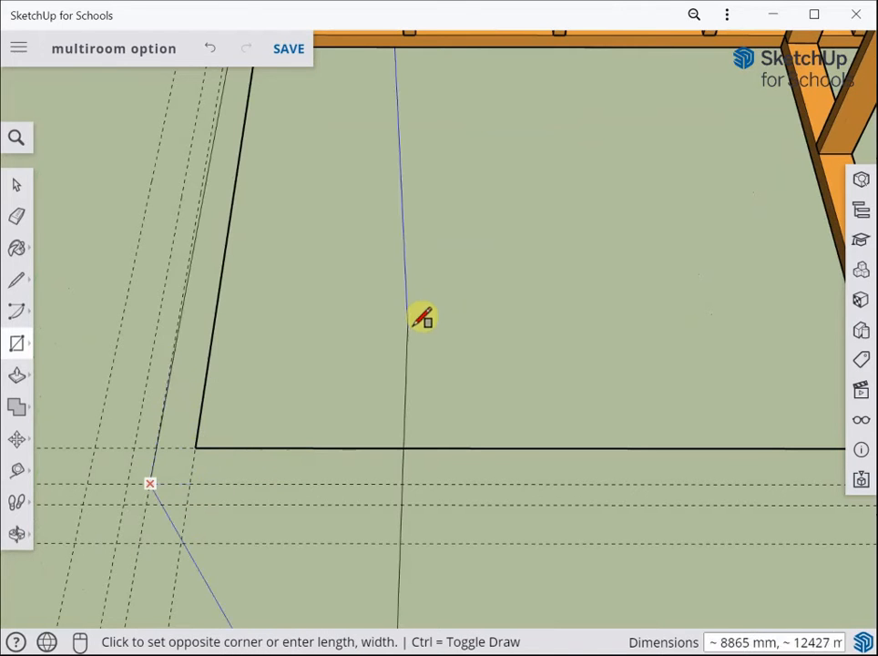
pyautogui.scroll(-5, 514, 261)
pyautogui.scroll(-10, 521, 262)
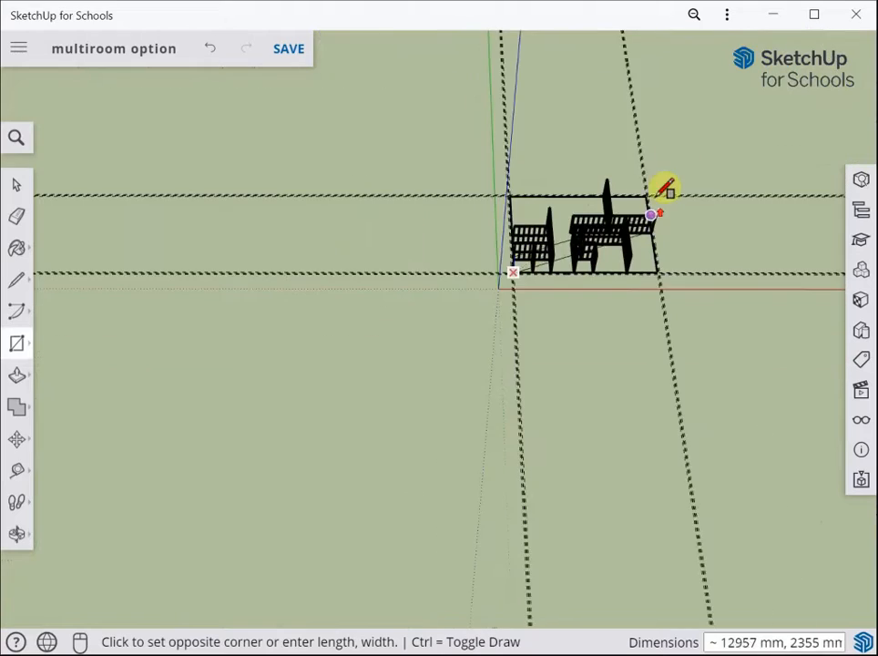
pyautogui.scroll(10, 656, 182)
pyautogui.scroll(8, 652, 174)
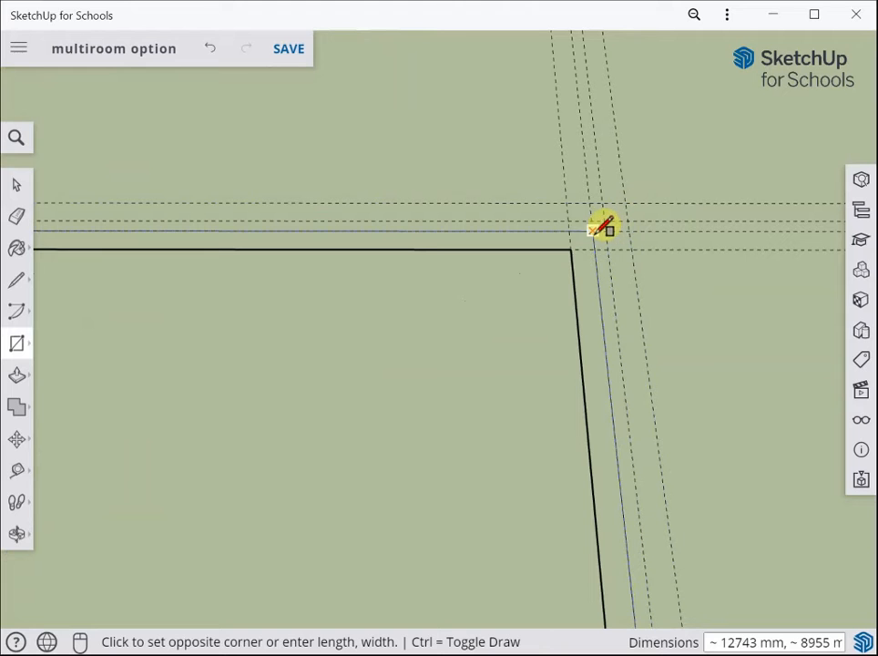
pyautogui.click(593, 231)
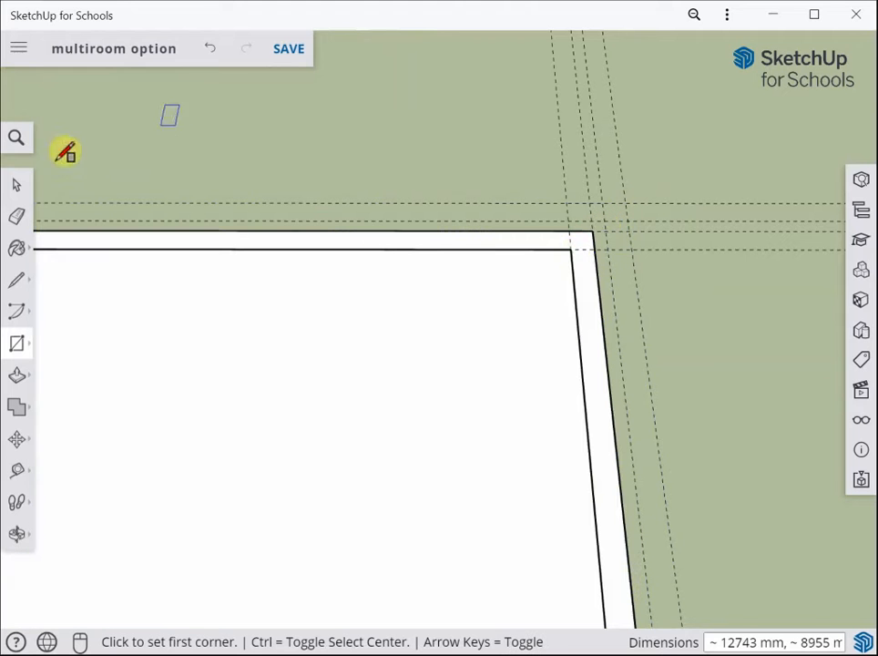
# Delete the faces created by the second rectangle, keeping both perimeter outlines.
pyautogui.click(26, 193)
pyautogui.scroll(-6, 157, 288)
pyautogui.moveTo(114, 312); pyautogui.dragTo(549, 210, button='middle')
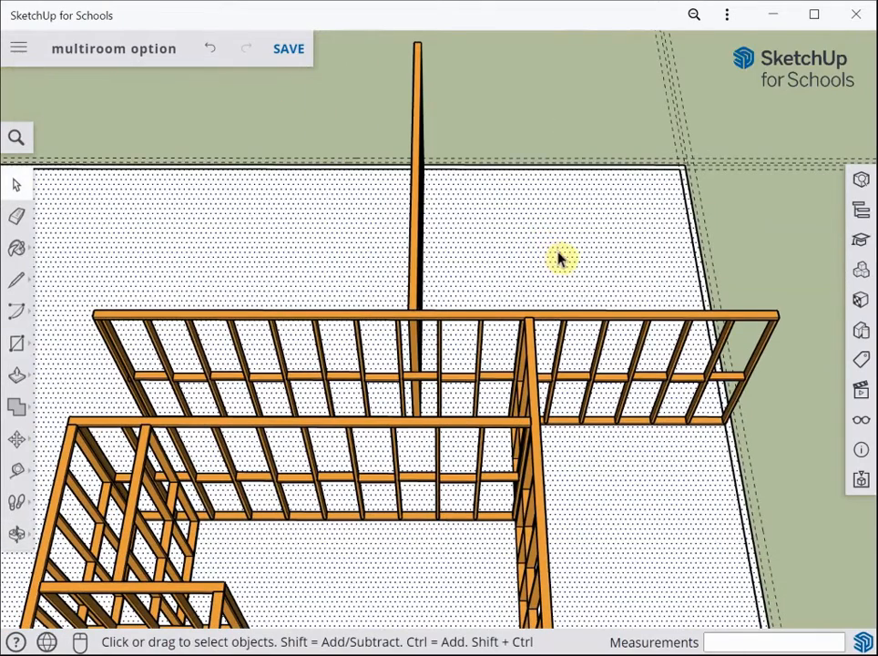
pyautogui.press('Delete')
pyautogui.scroll(-8, 574, 261)
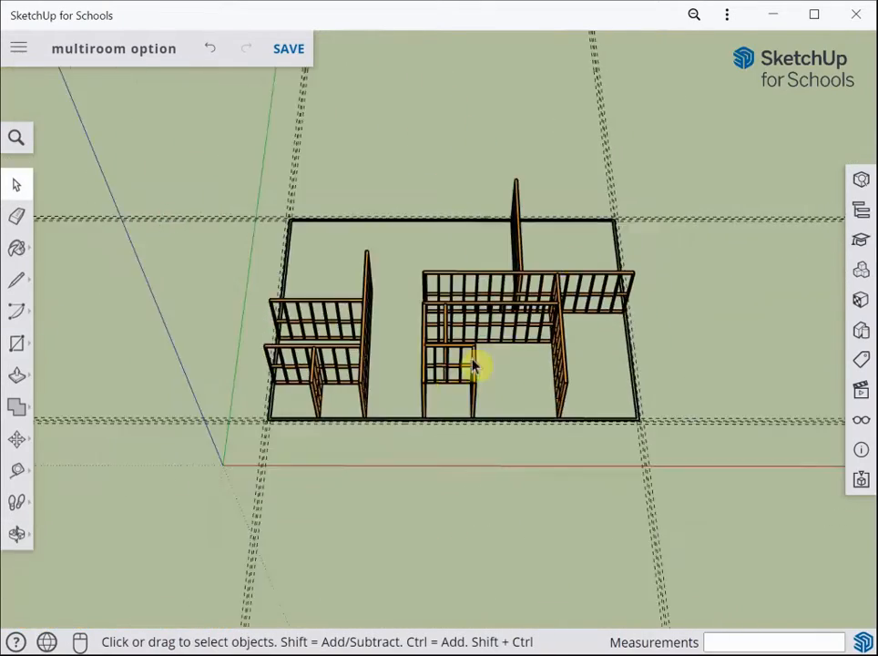
pyautogui.scroll(6, 382, 439)
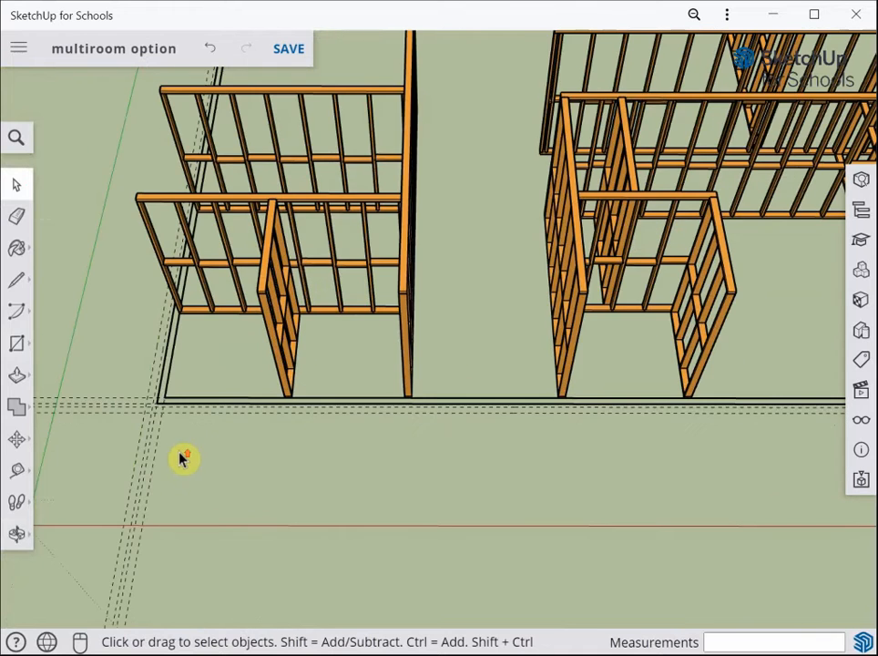
pyautogui.scroll(3, 158, 402)
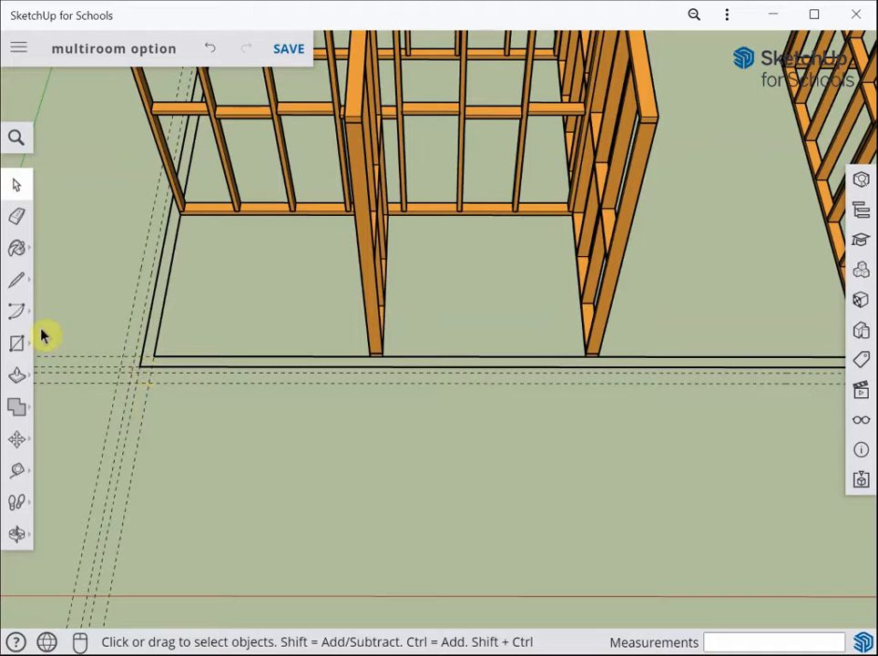
# Draw a rectangle between opposite corner intersections of the third guides, just outside the second wall perimeter.
pyautogui.click(18, 348)
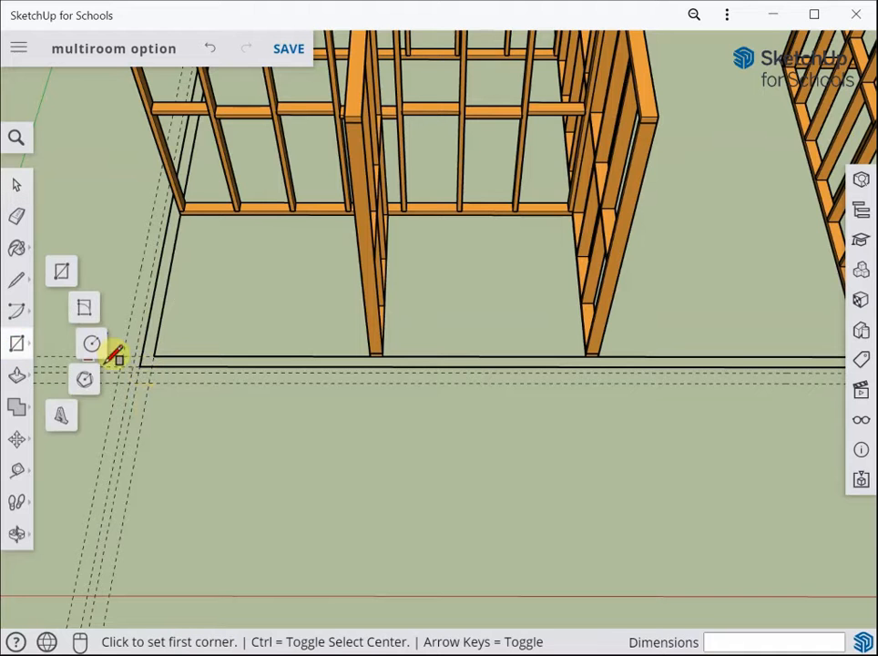
pyautogui.scroll(4, 144, 365)
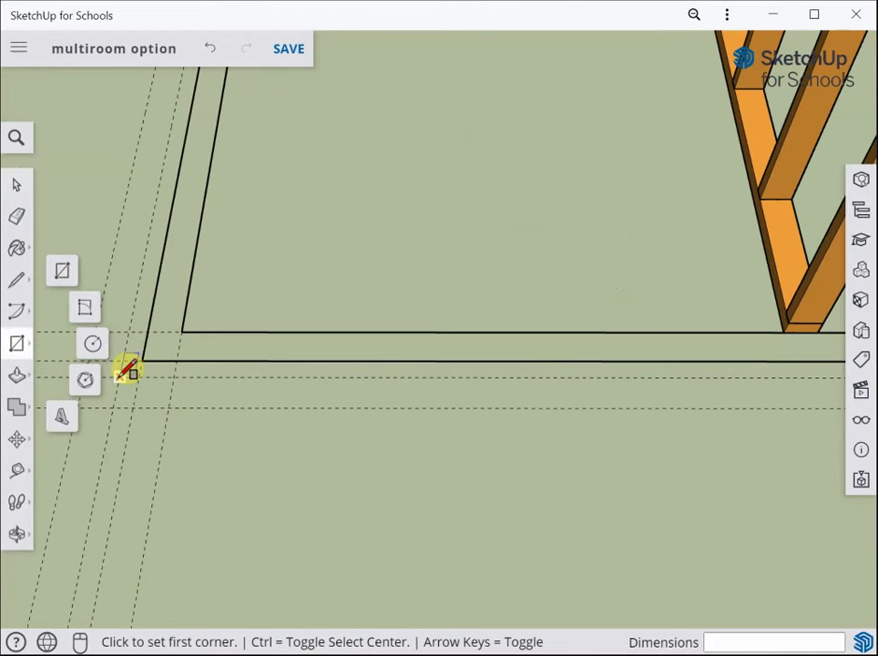
pyautogui.click(120, 376)
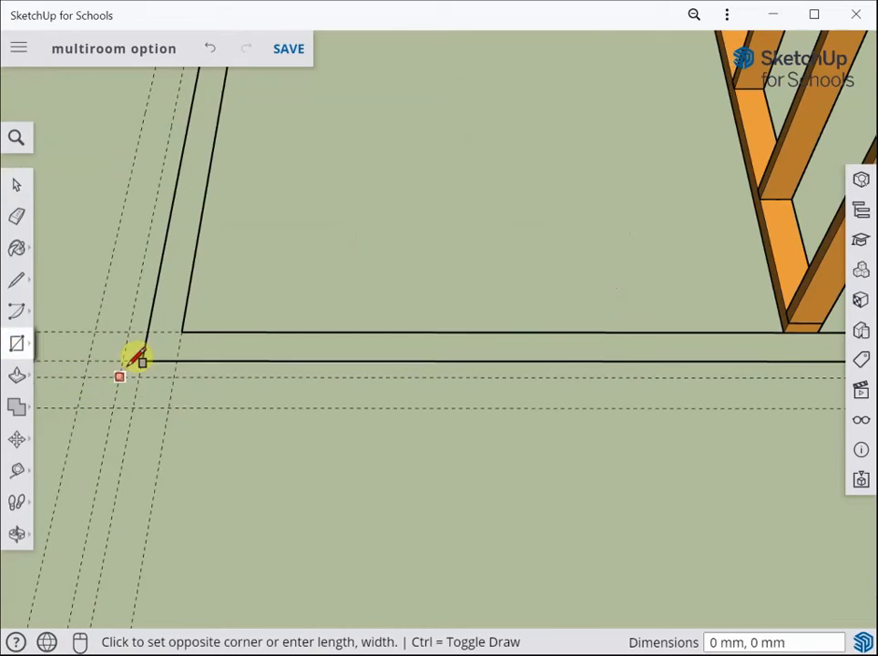
pyautogui.scroll(-2, 155, 353)
pyautogui.scroll(-10, 159, 350)
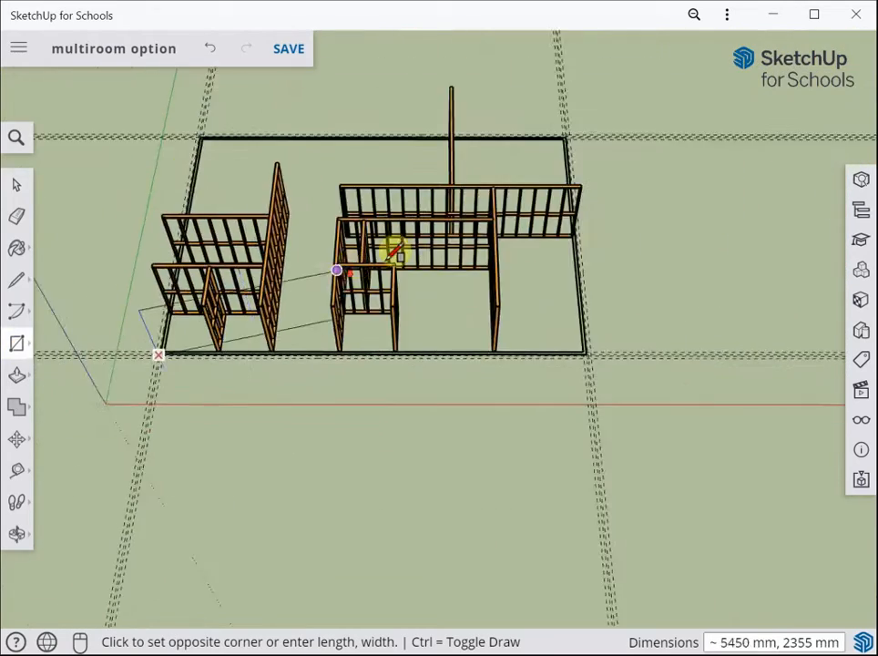
pyautogui.scroll(8, 501, 159)
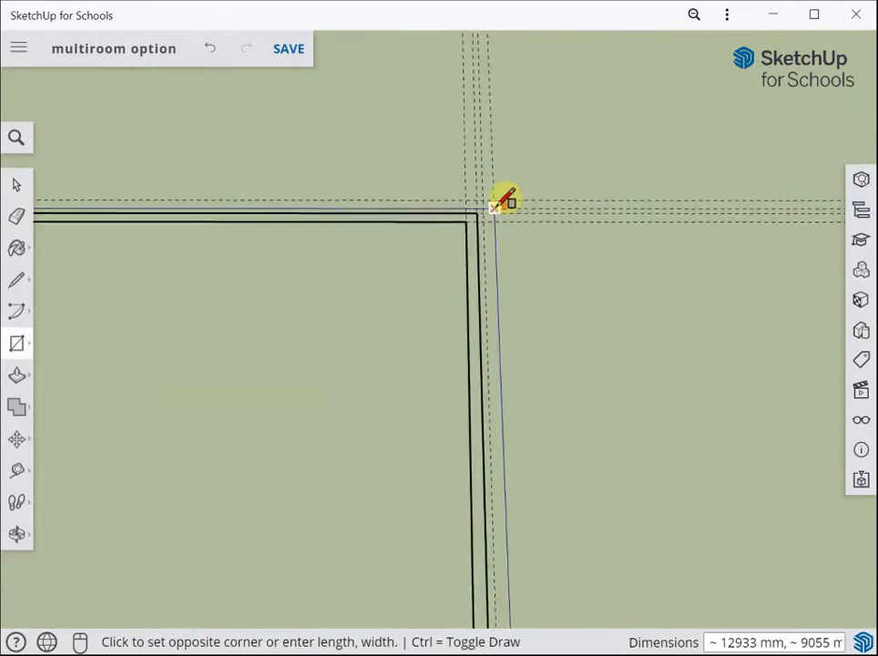
pyautogui.scroll(5, 500, 208)
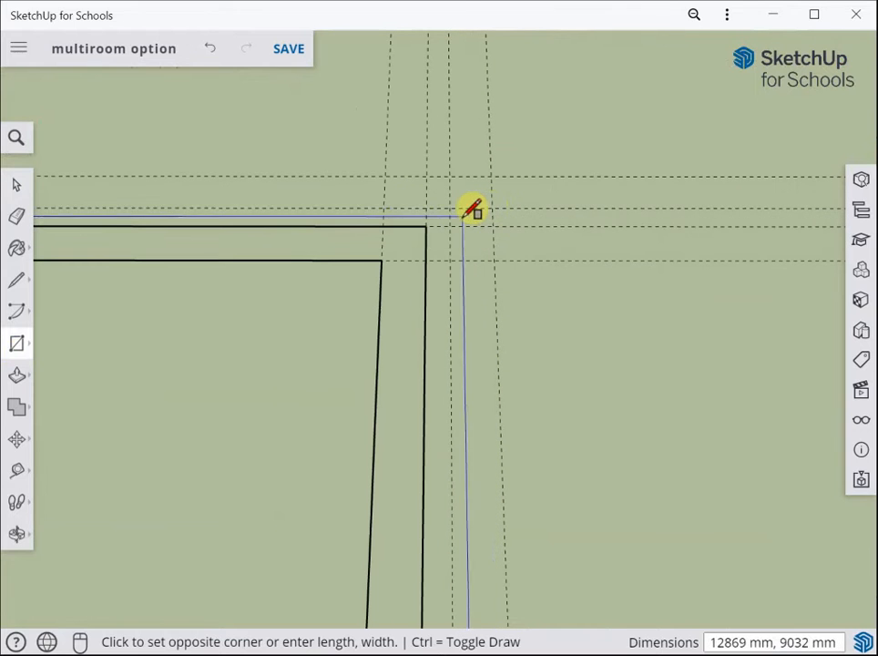
pyautogui.click(449, 206)
# Delete the faces created by the third rectangle, keeping the three perimeter outlines.
pyautogui.scroll(-5, 470, 235)
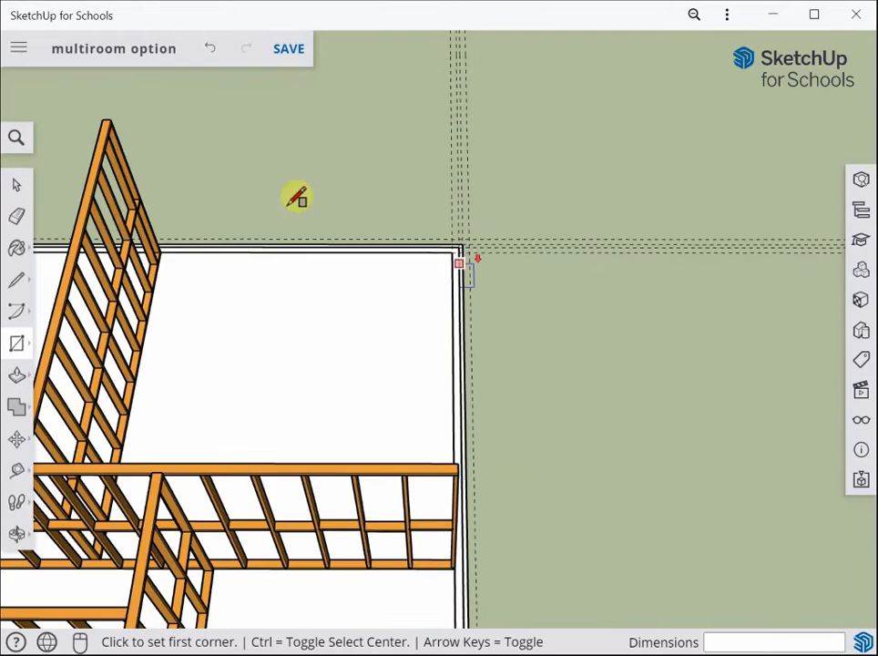
pyautogui.click(17, 184)
pyautogui.press('Delete')
# Draw a rectangle of about 13023 by 9235 mm between opposite corner intersections of the outermost guides.
pyautogui.moveTo(363, 354); pyautogui.dragTo(191, 541, button='middle')
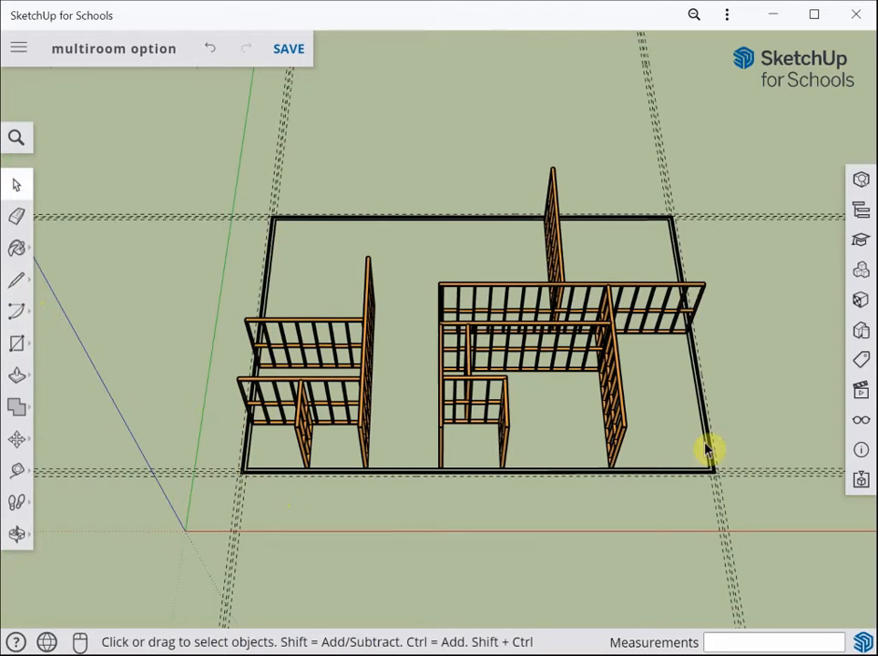
pyautogui.click(16, 344)
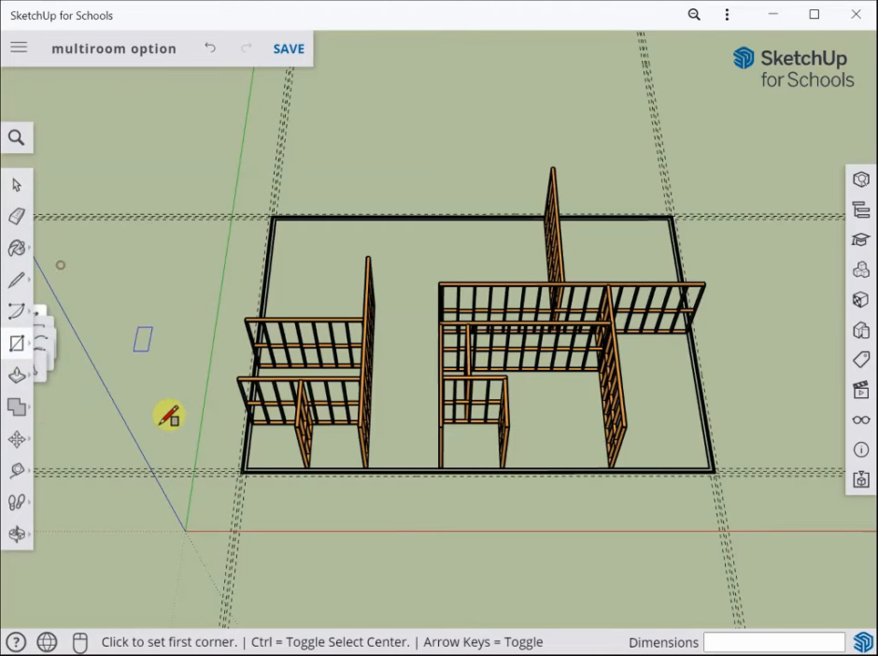
pyautogui.scroll(5, 235, 469)
pyautogui.scroll(3, 316, 499)
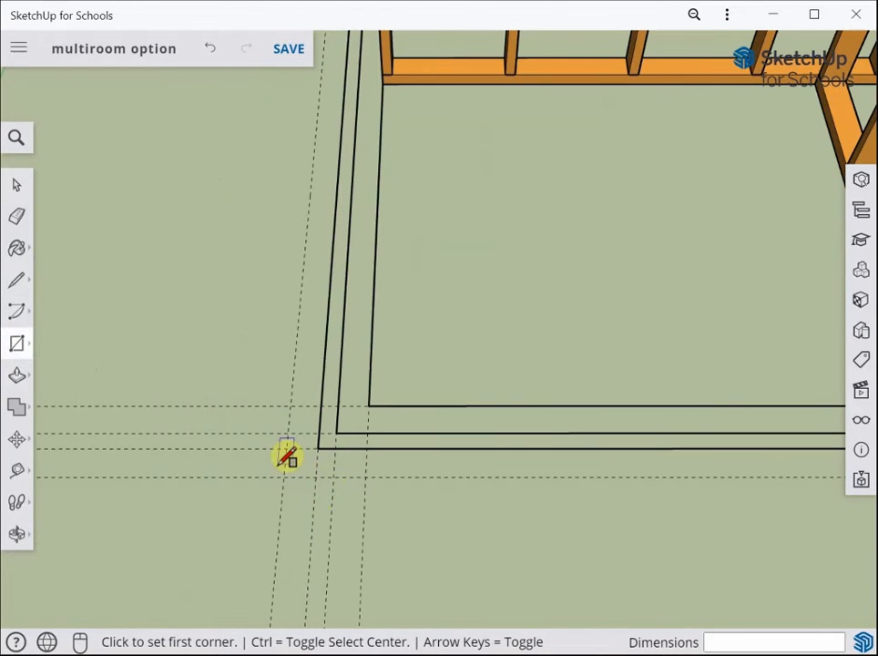
pyautogui.click(297, 470)
pyautogui.scroll(-5, 325, 454)
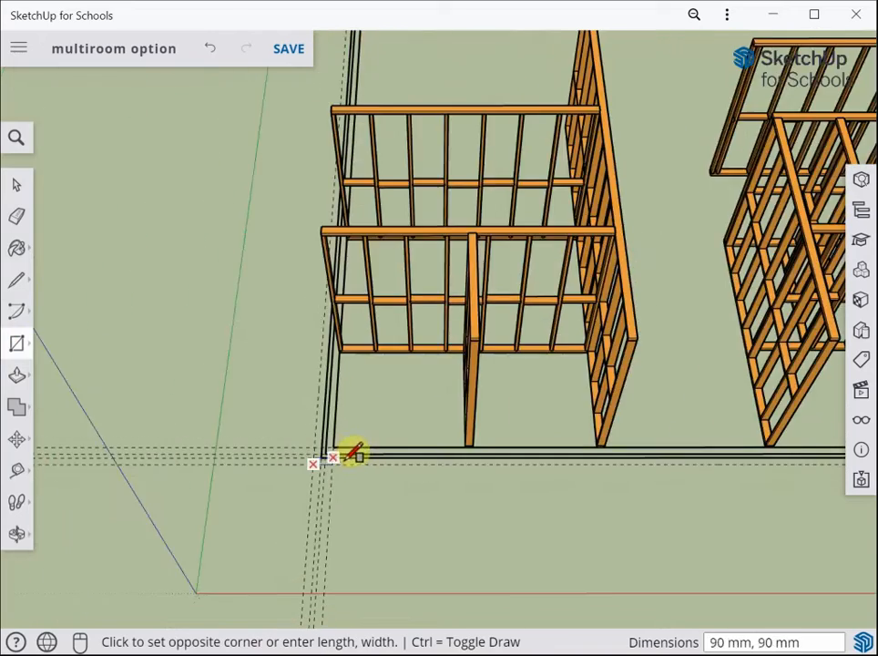
pyautogui.scroll(-4, 588, 299)
pyautogui.scroll(6, 662, 250)
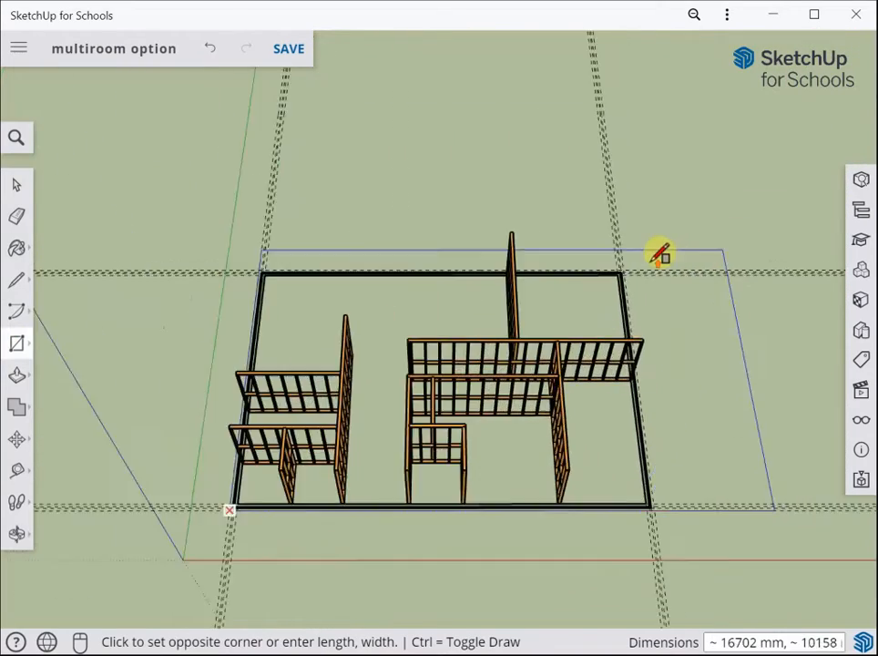
pyautogui.scroll(6, 658, 254)
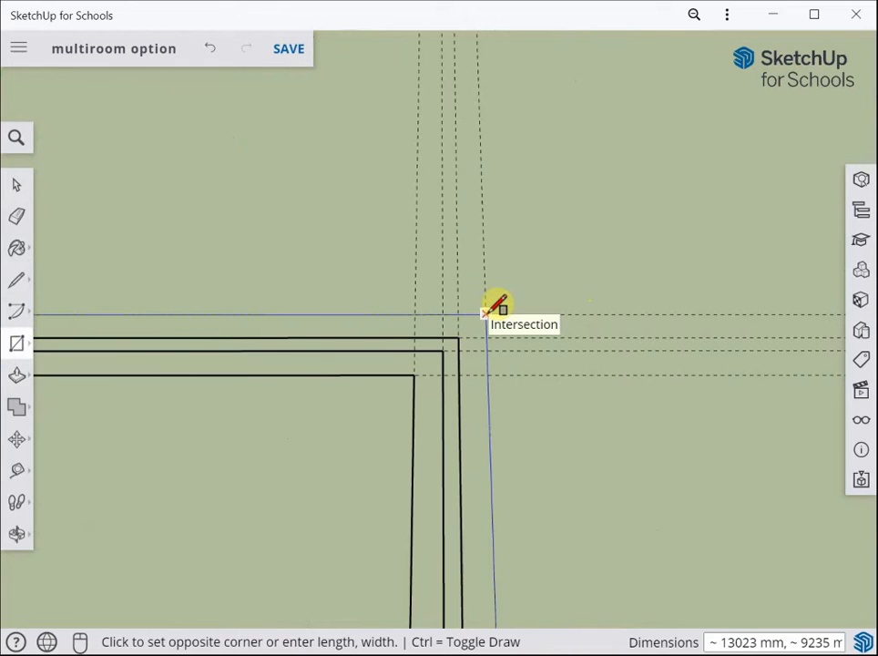
pyautogui.click(488, 313)
# Delete the faces created by the outermost rectangle, keeping all four perimeter outlines.
pyautogui.click(13, 187)
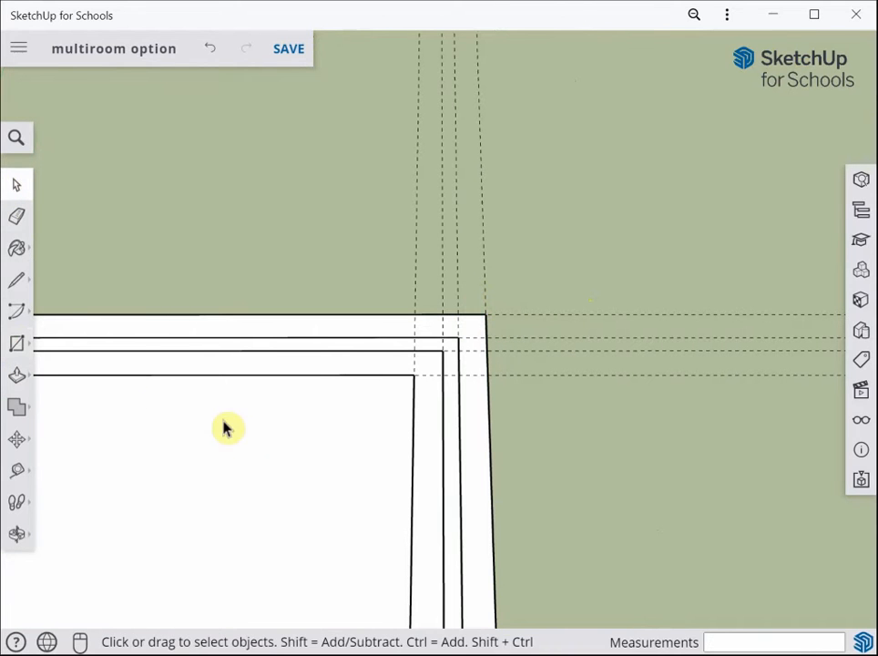
pyautogui.press('Delete')
pyautogui.scroll(-6, 306, 451)
# Show hidden geometry and unhide the floor plan image beneath the framed walls.
pyautogui.moveTo(253, 488); pyautogui.dragTo(598, 533, button='middle')
pyautogui.scroll(3, 658, 517)
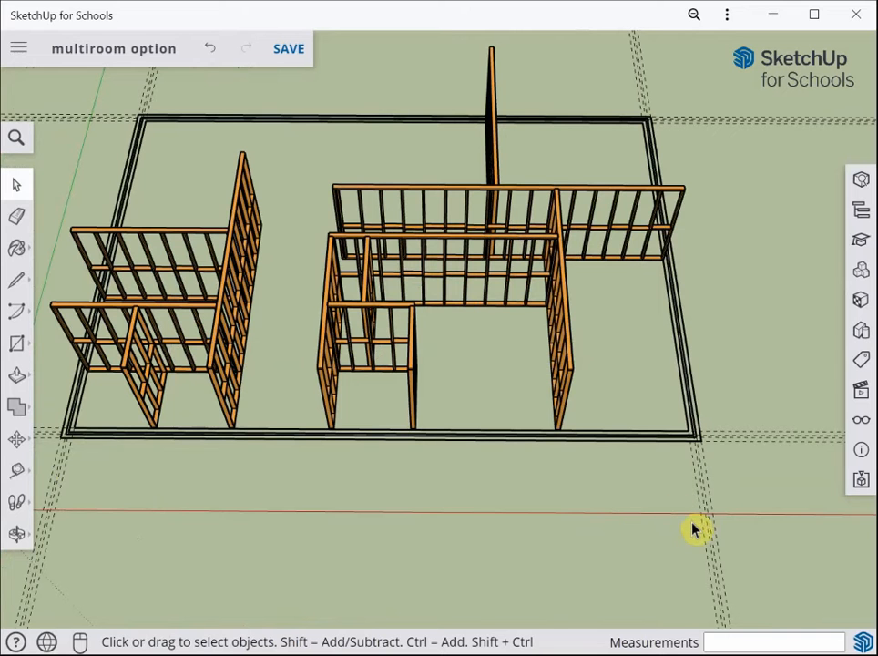
pyautogui.moveTo(588, 517); pyautogui.dragTo(483, 440, button='middle')
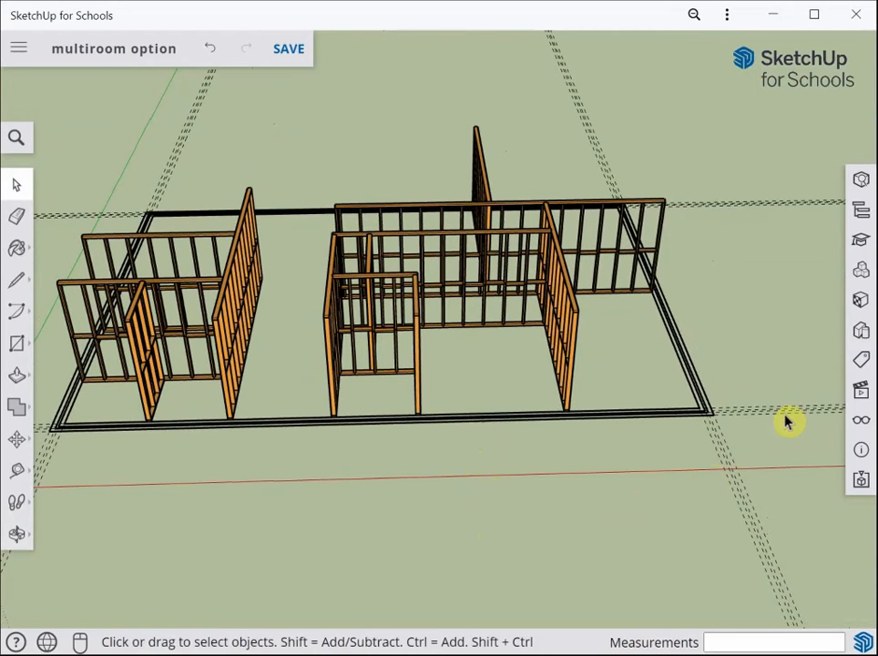
pyautogui.click(862, 425)
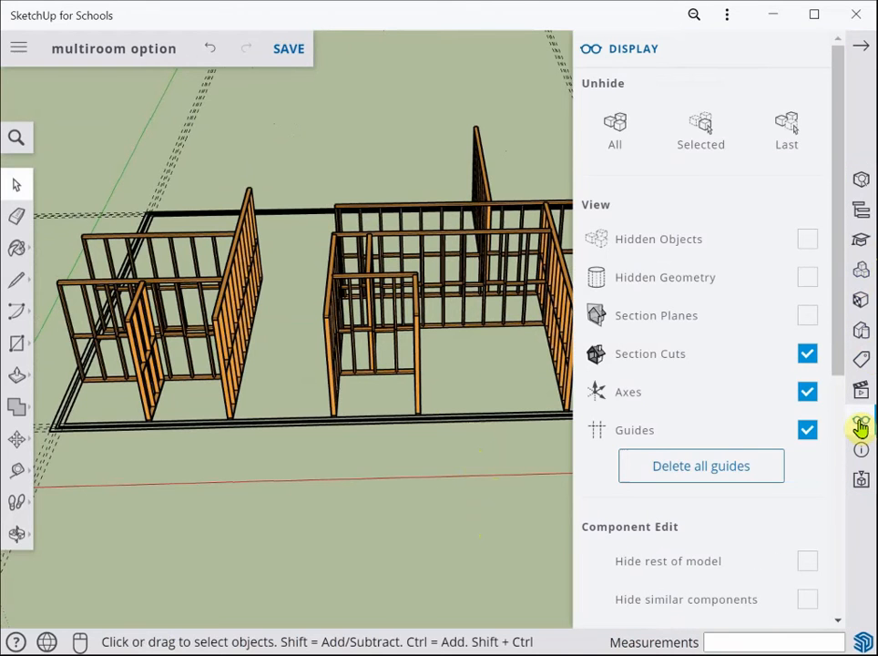
pyautogui.click(809, 281)
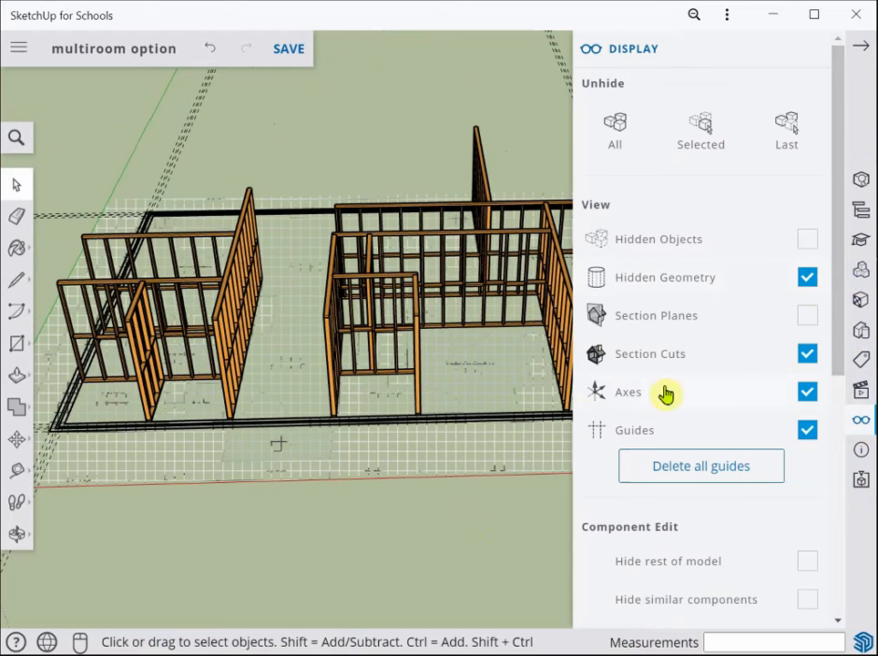
pyautogui.rightClick(499, 444)
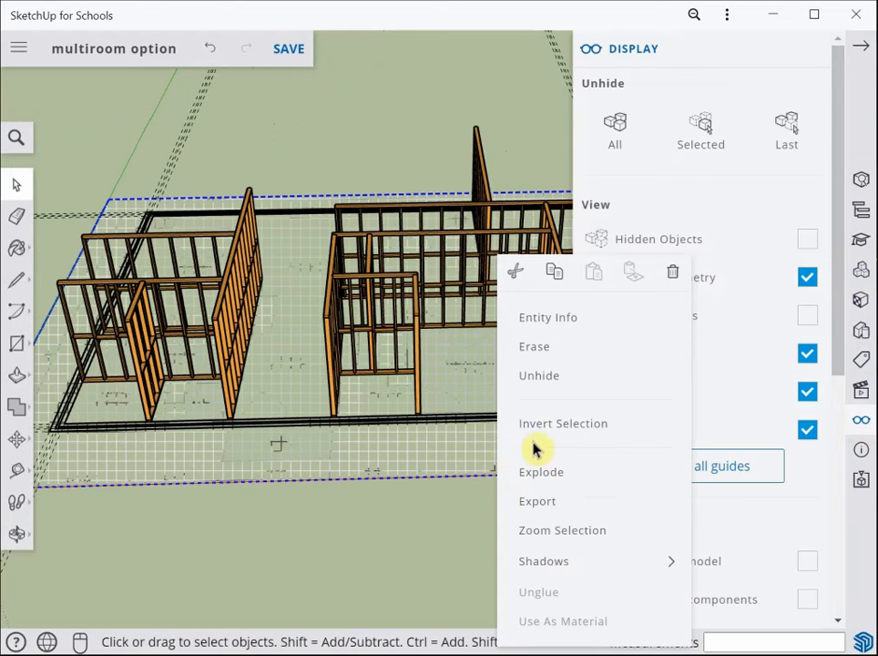
pyautogui.click(552, 379)
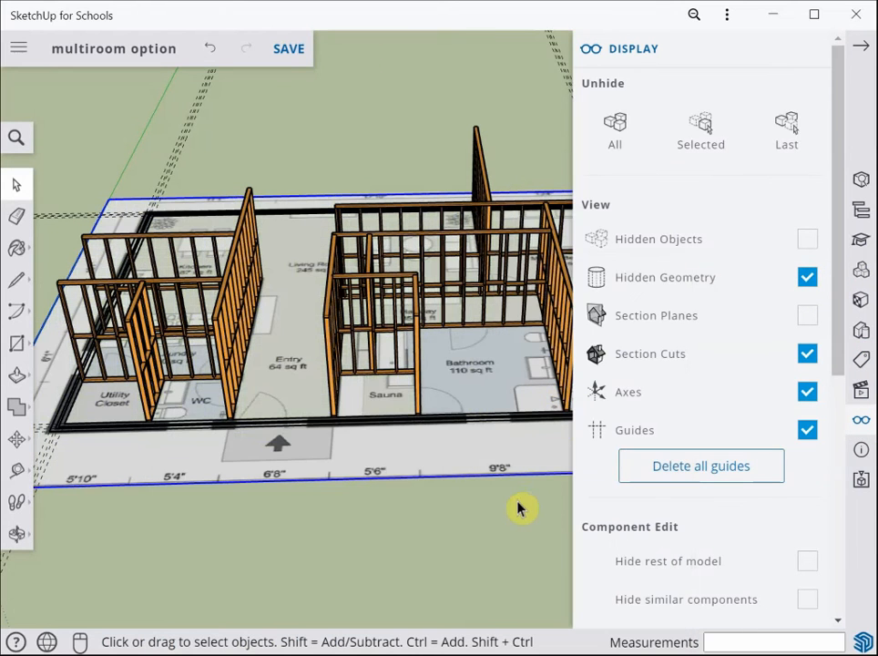
# Turn off the display of hidden geometry and deselect the floor plan image.
pyautogui.click(807, 278)
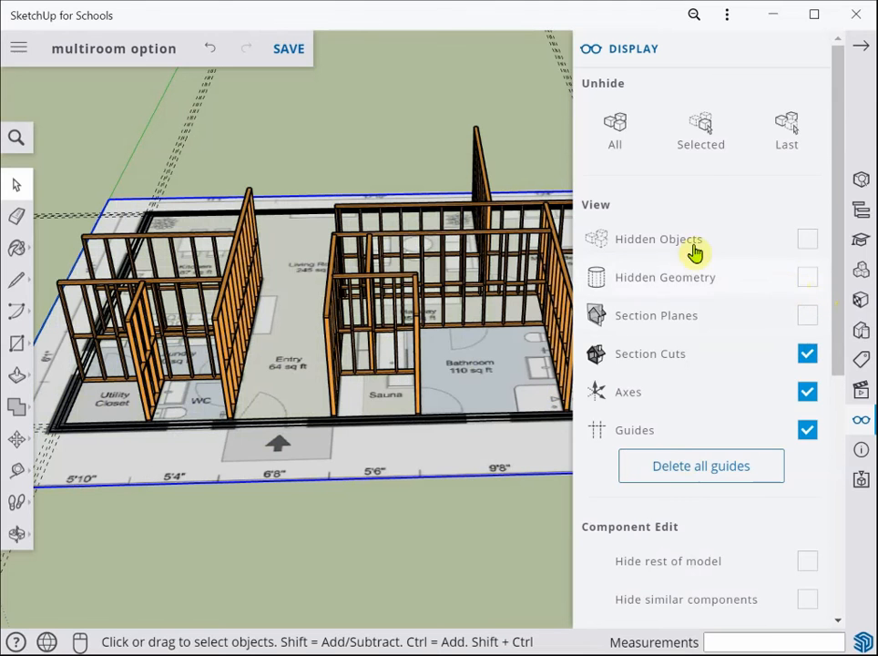
pyautogui.click(814, 49)
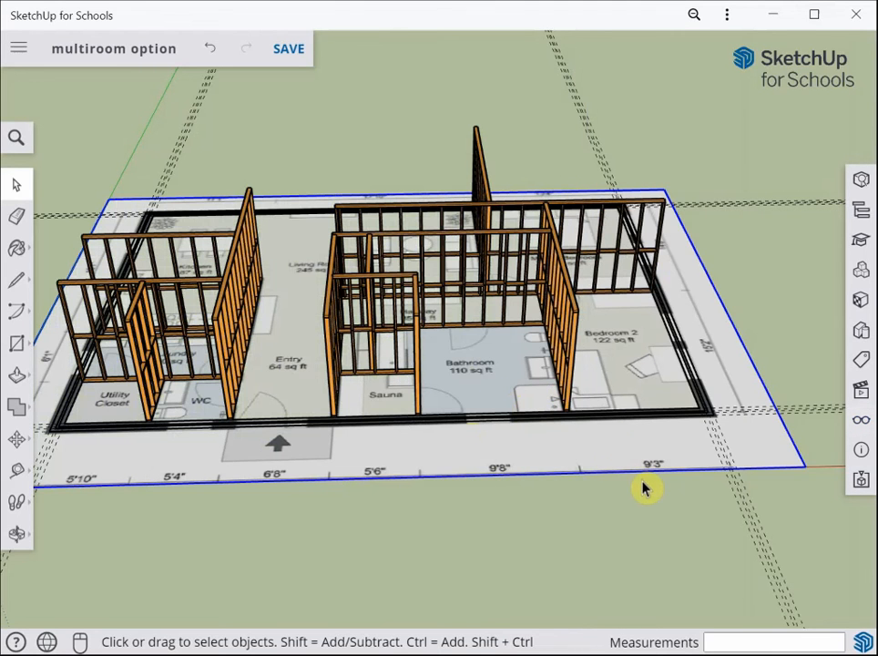
pyautogui.moveTo(638, 486); pyautogui.dragTo(592, 572, button='middle')
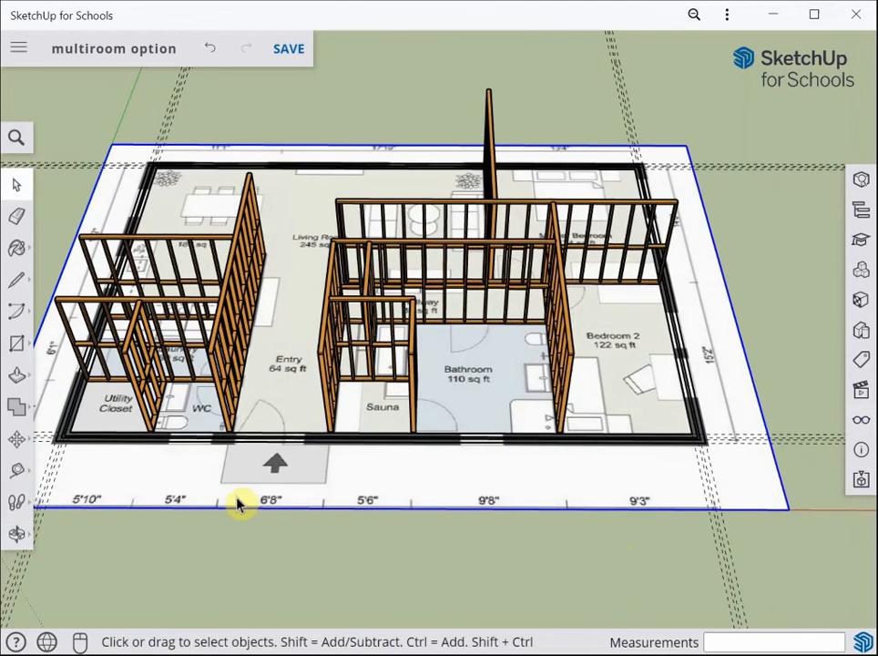
pyautogui.click(609, 576)
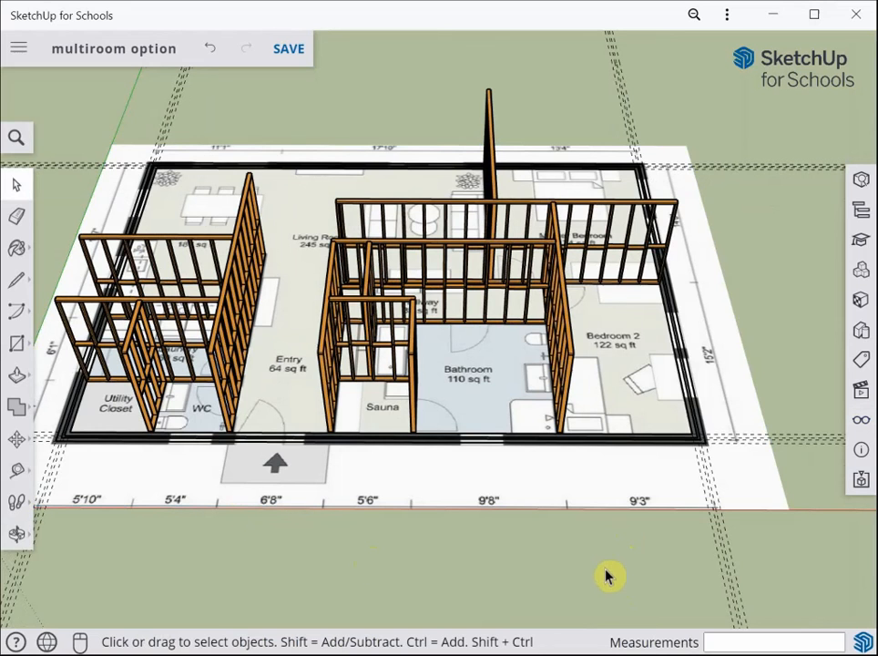